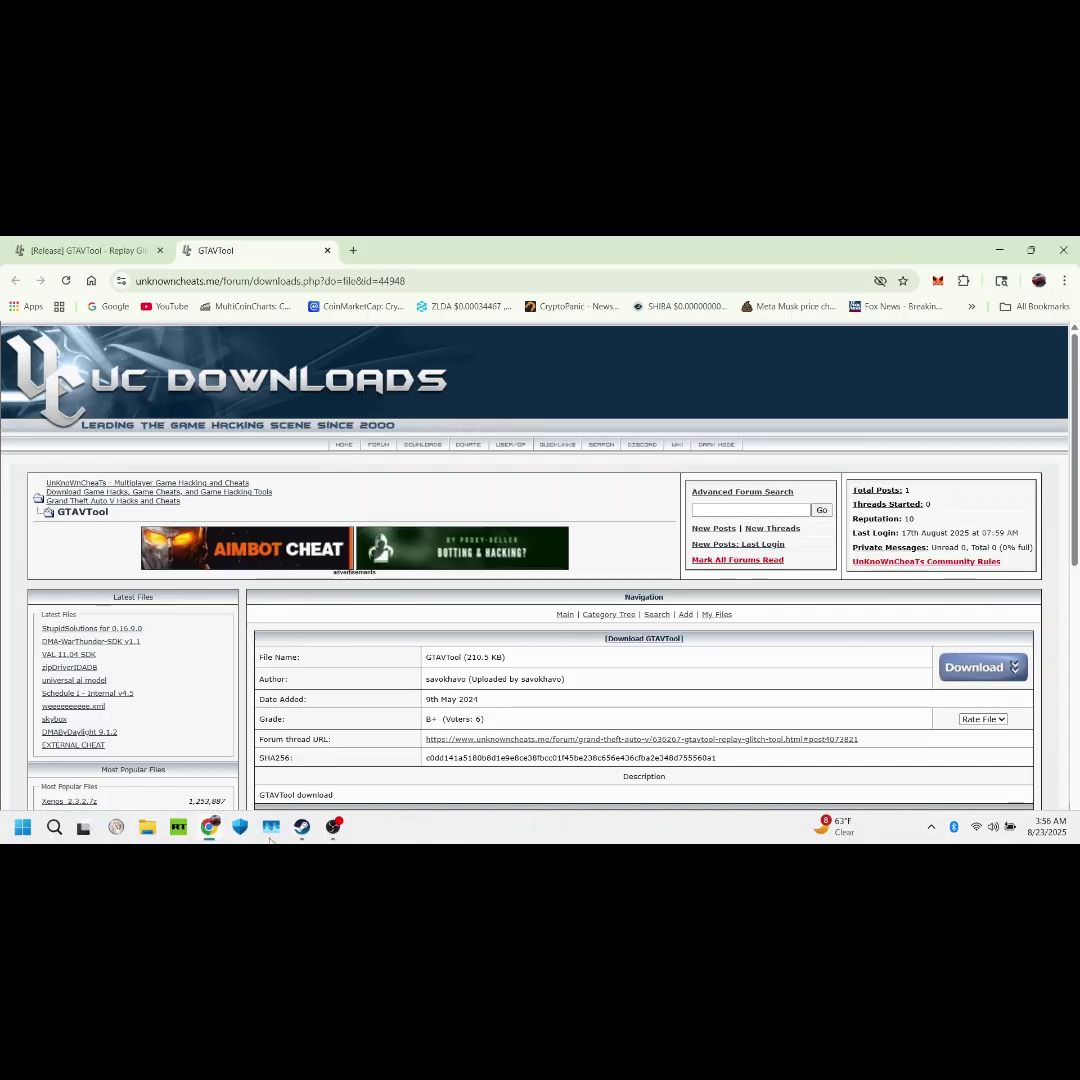
- Launch Windows Security from its taskbar shield icon to the Security at a glance page
click(239, 827)
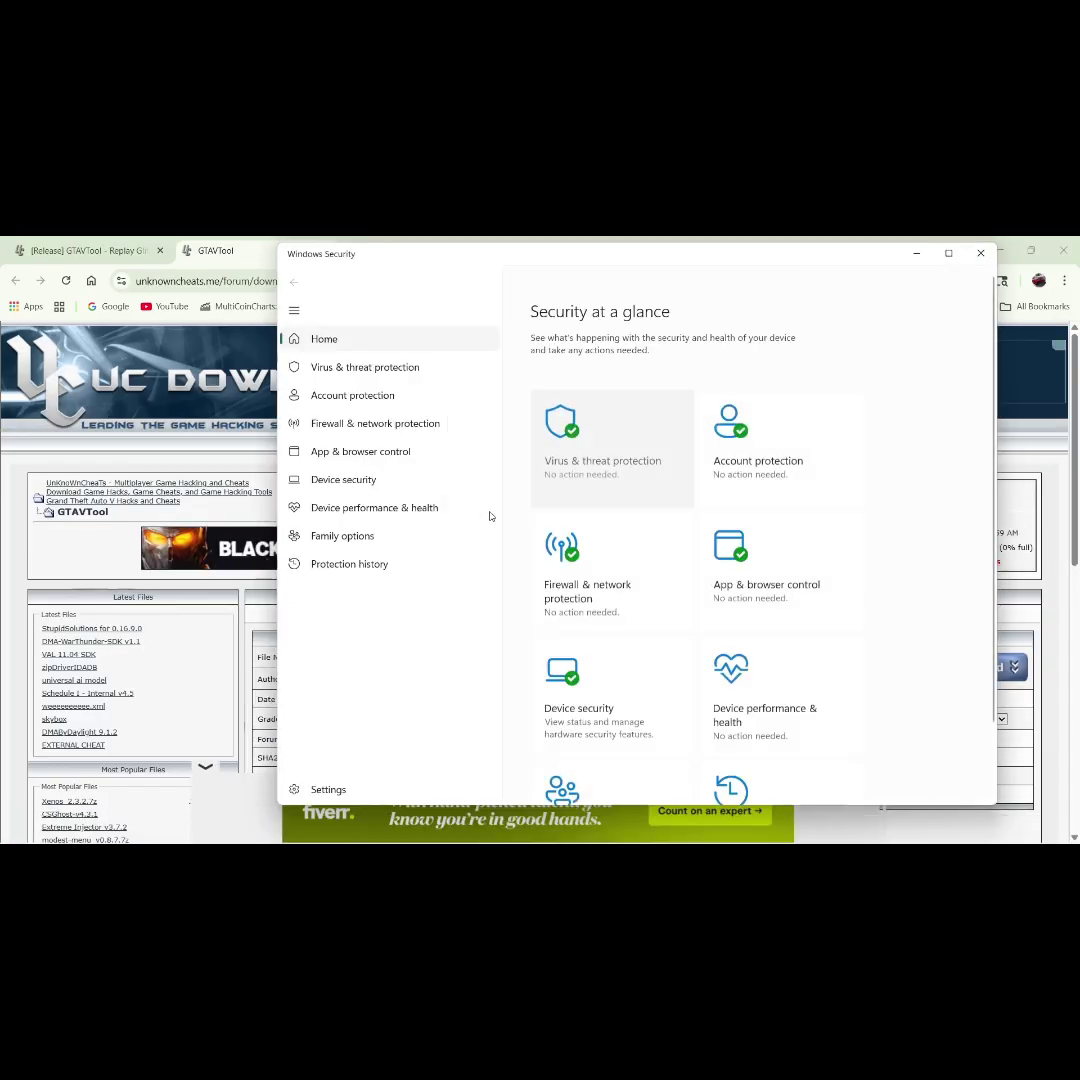
- Turn off Real-time protection in Virus & threat protection settings, then minimize Windows Security
click(600, 467)
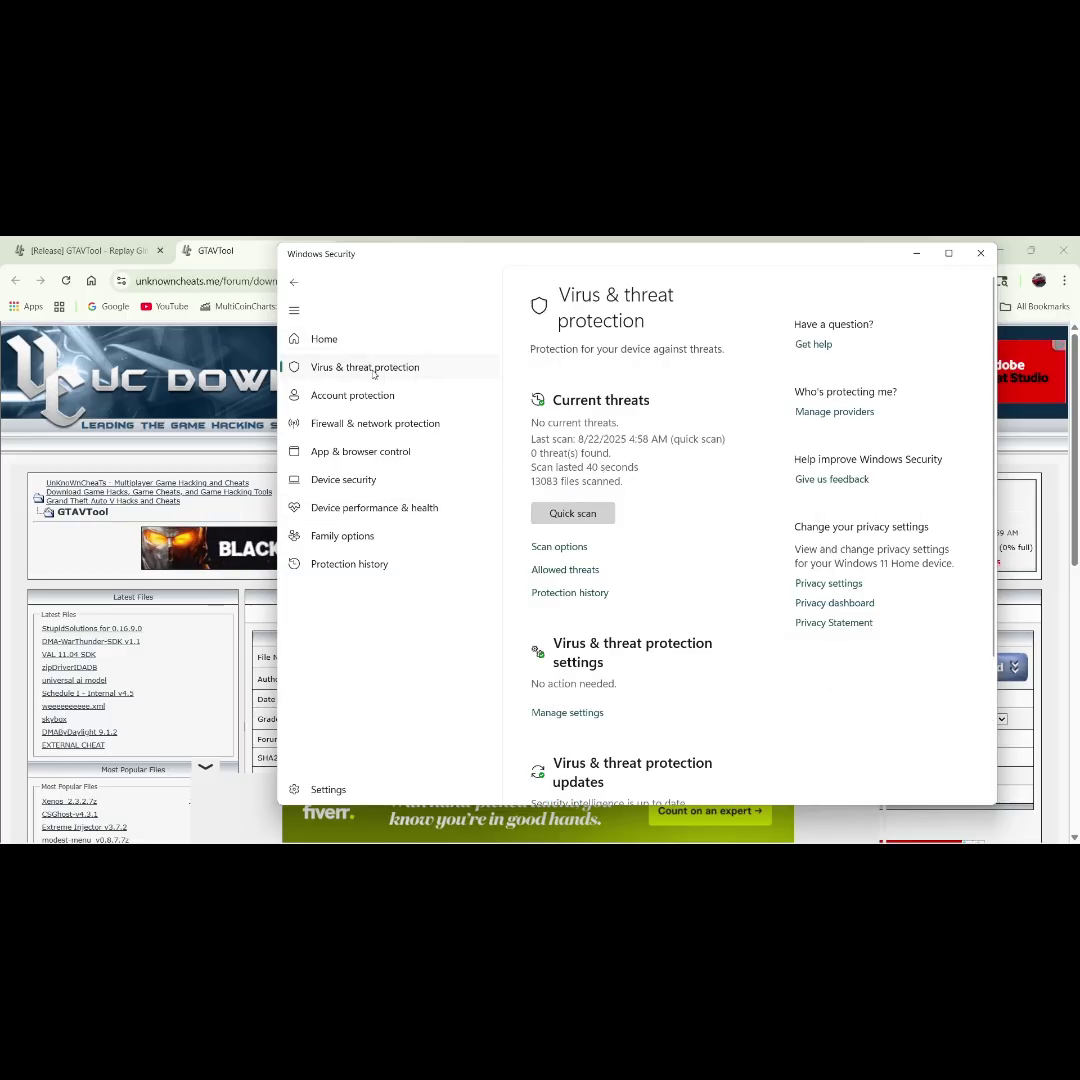
click(595, 713)
click(547, 506)
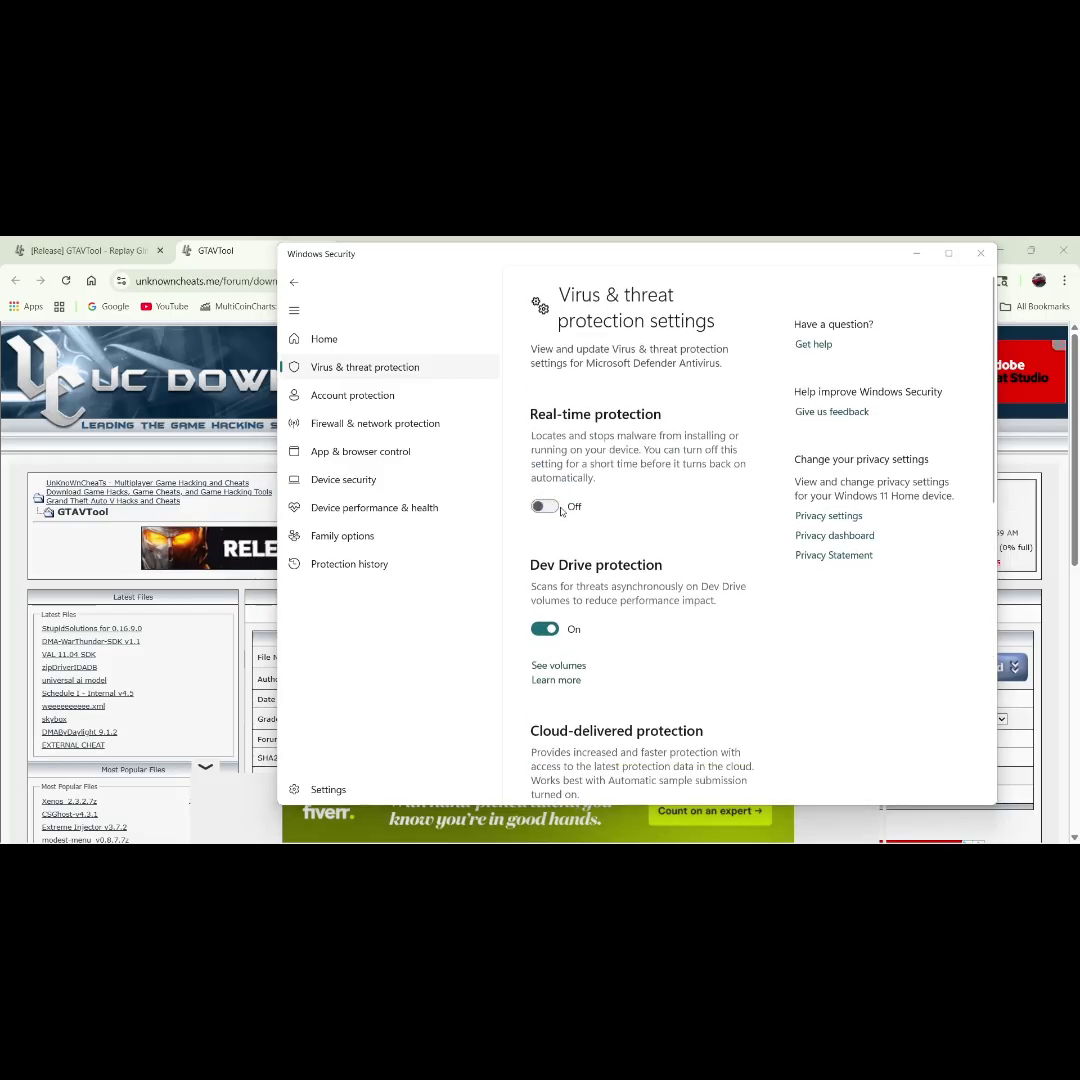
click(918, 255)
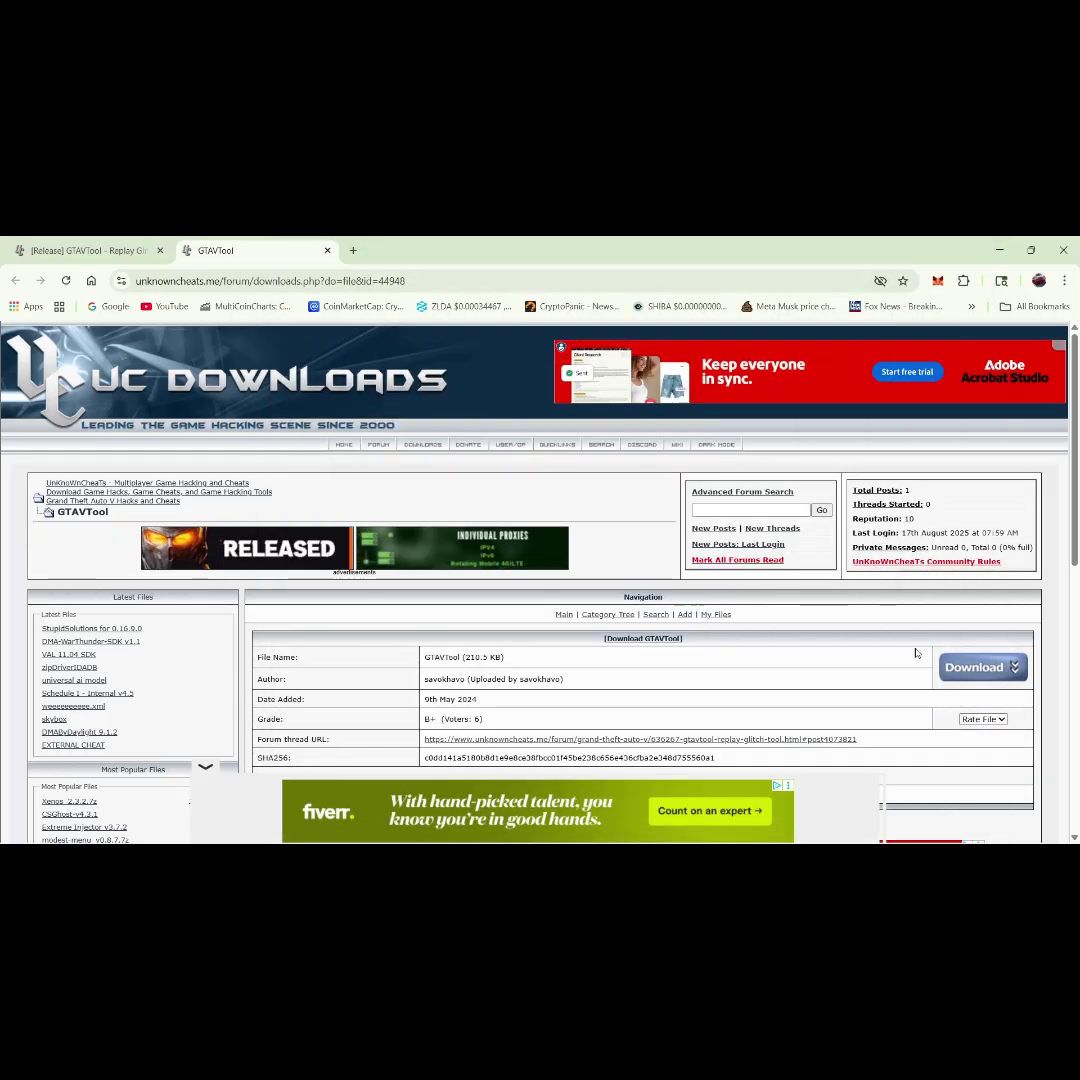
- Download the 210 KB GTAVTool zip and show it in the Downloads folder
click(966, 668)
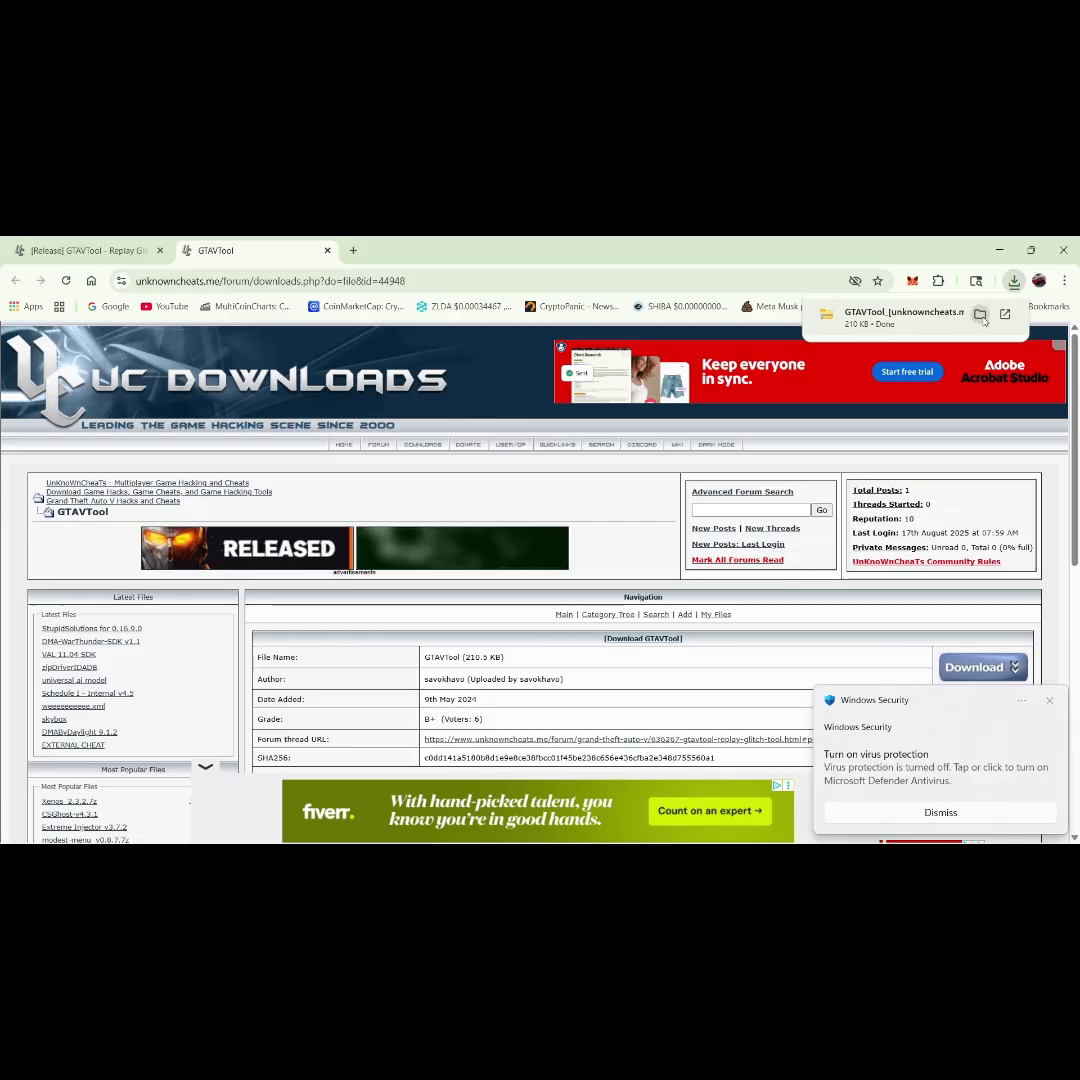
click(925, 314)
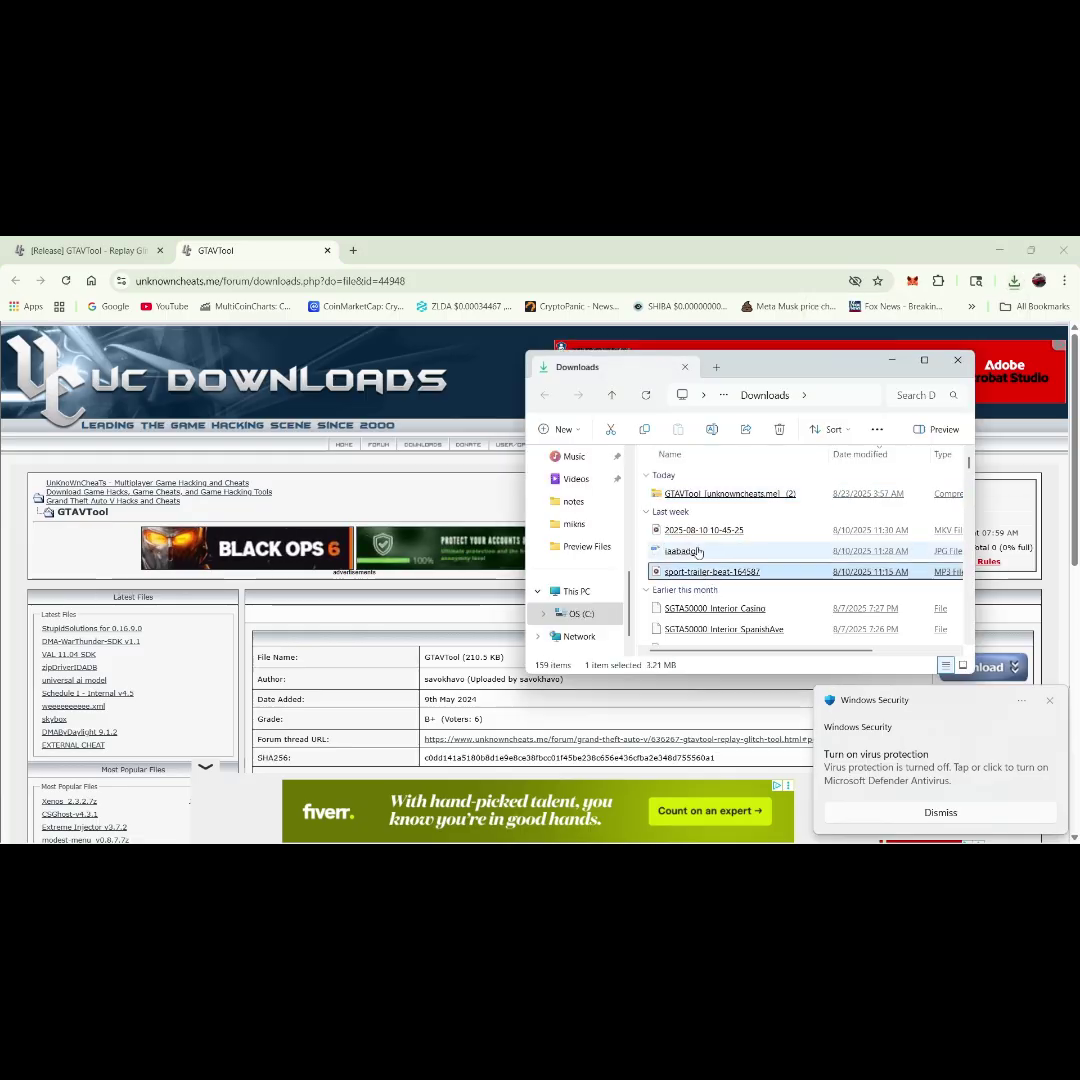
- Start Extract All on the GTAVTool zip, proposing a GTAVTool folder in Downloads
click(708, 497)
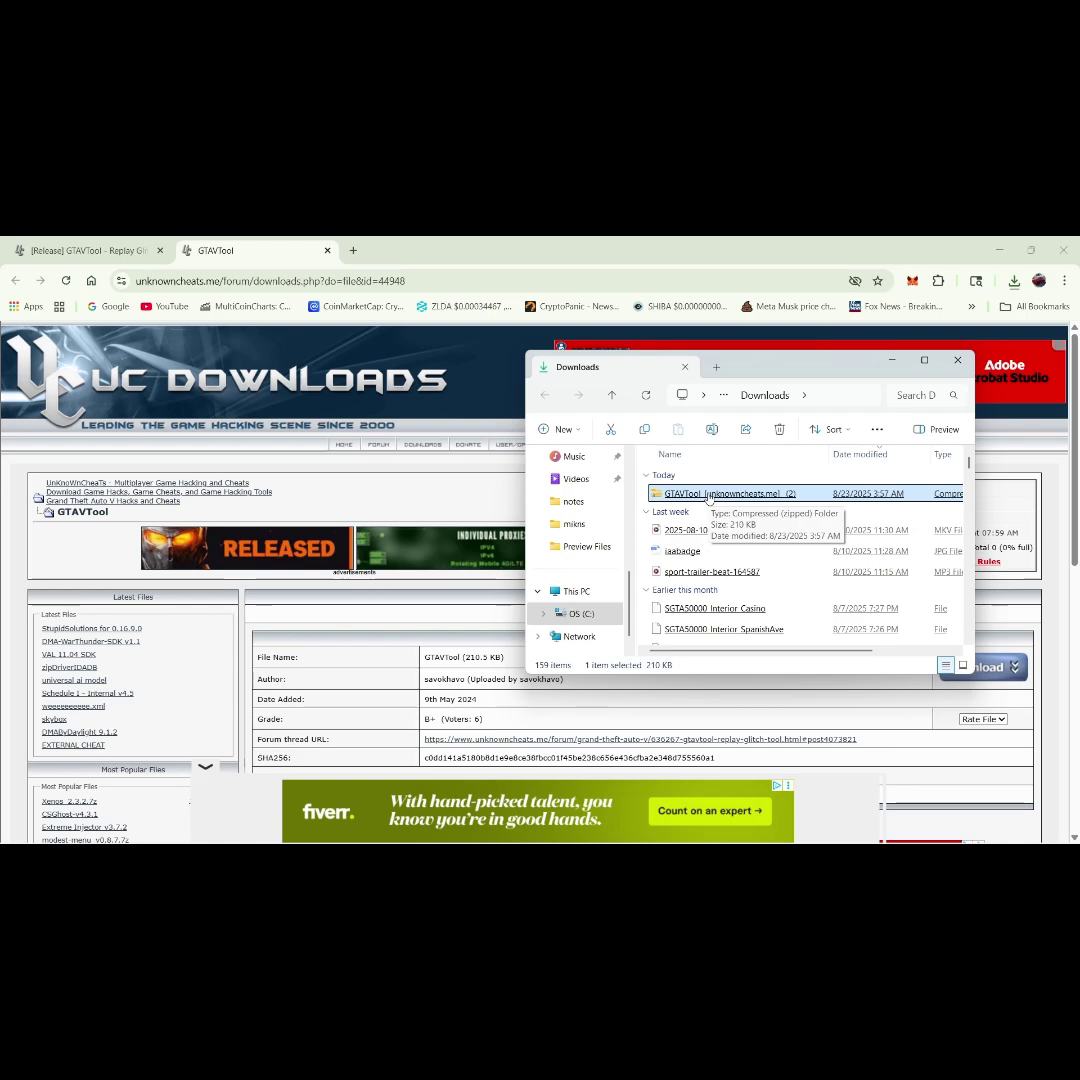
right_click(708, 497)
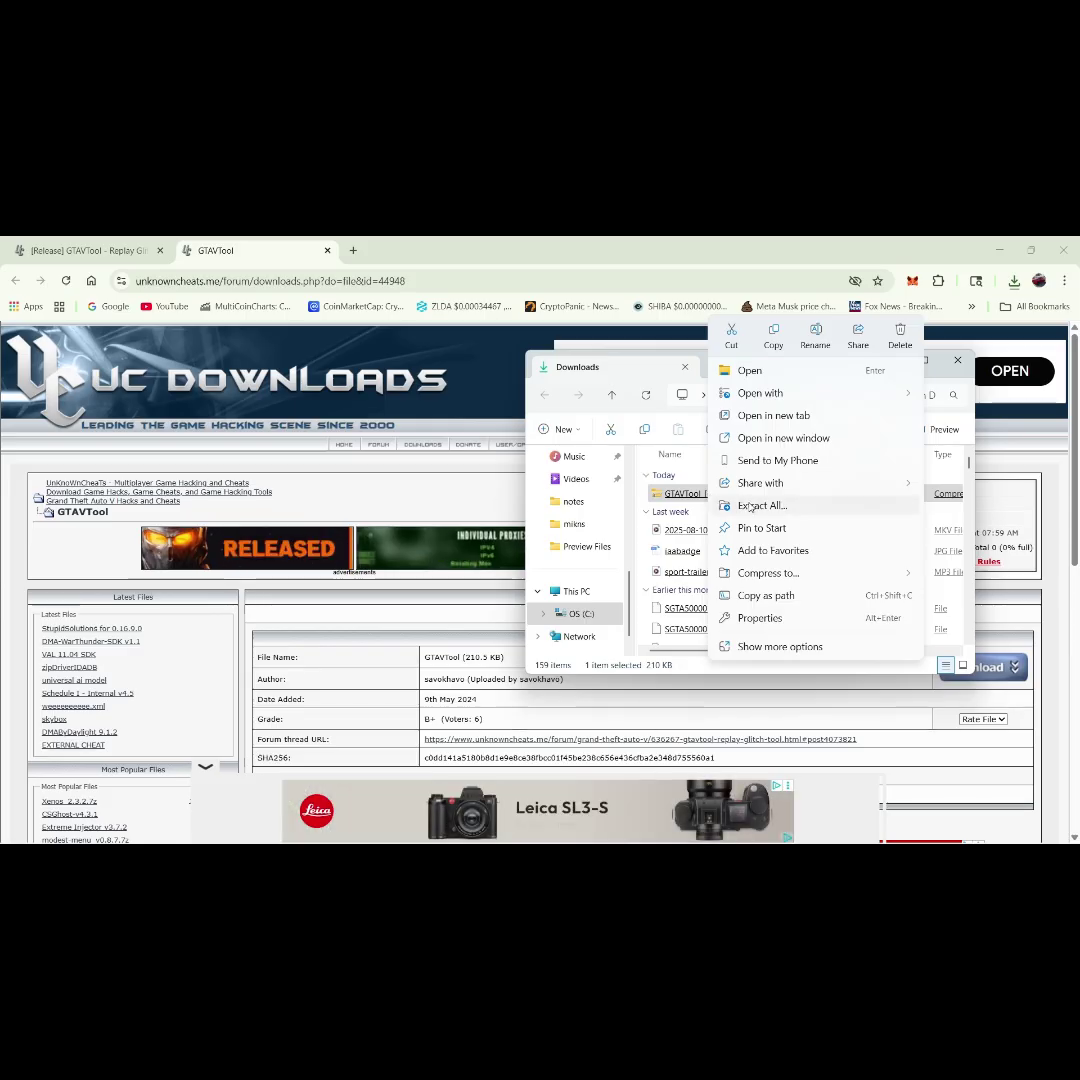
click(750, 506)
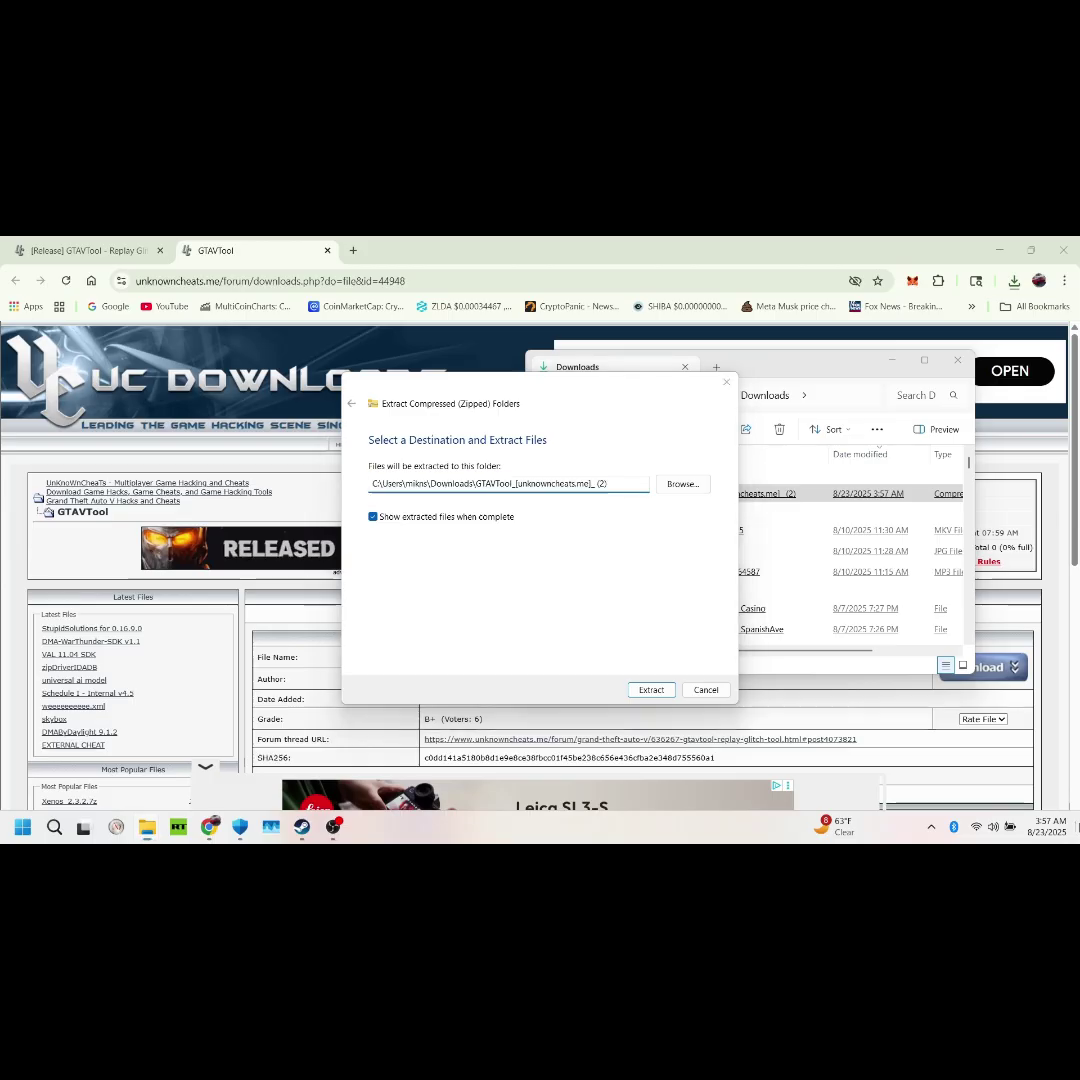
key(super+d)
- Create a new folder on the desktop named gtavtool
right_click(460, 432)
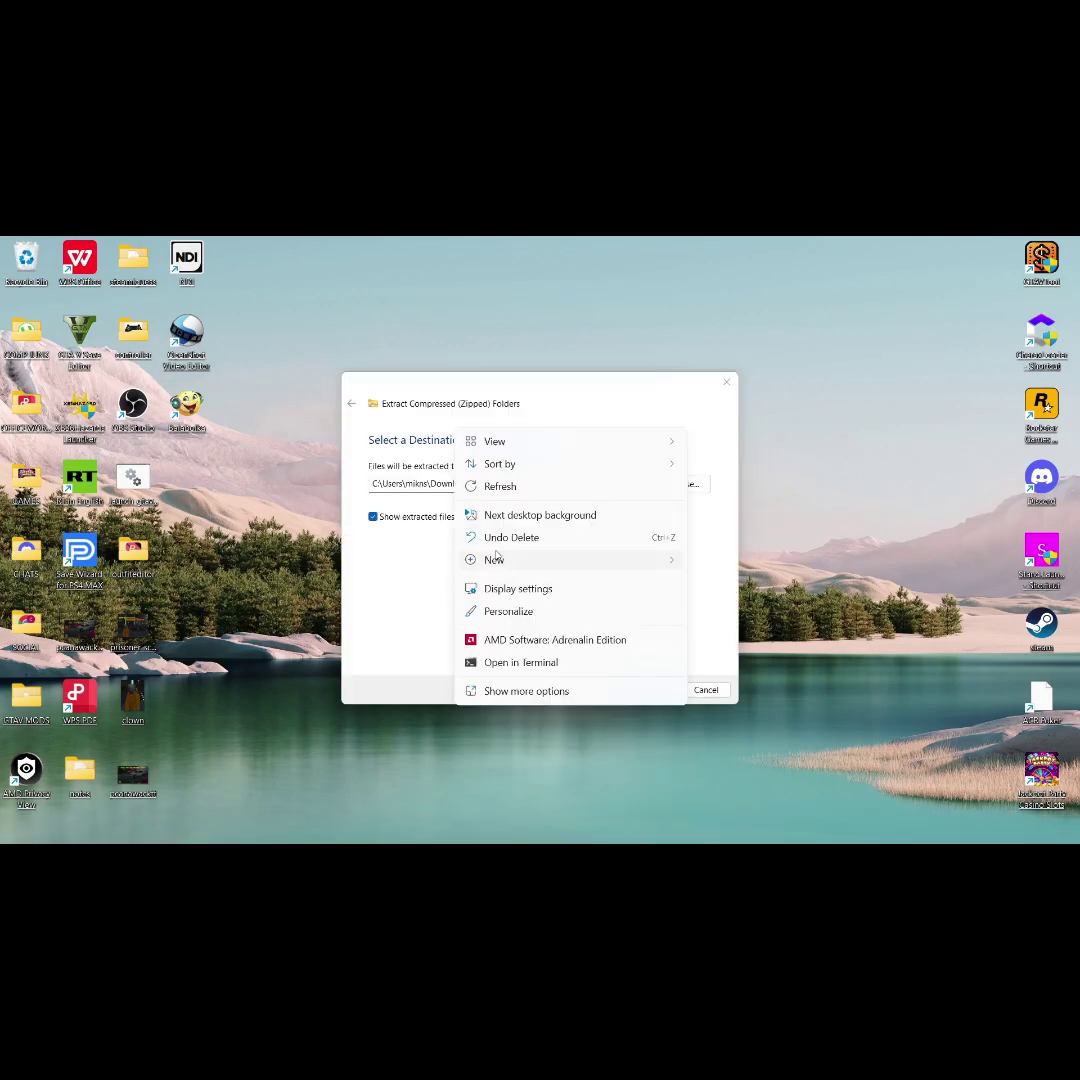
right_click(257, 574)
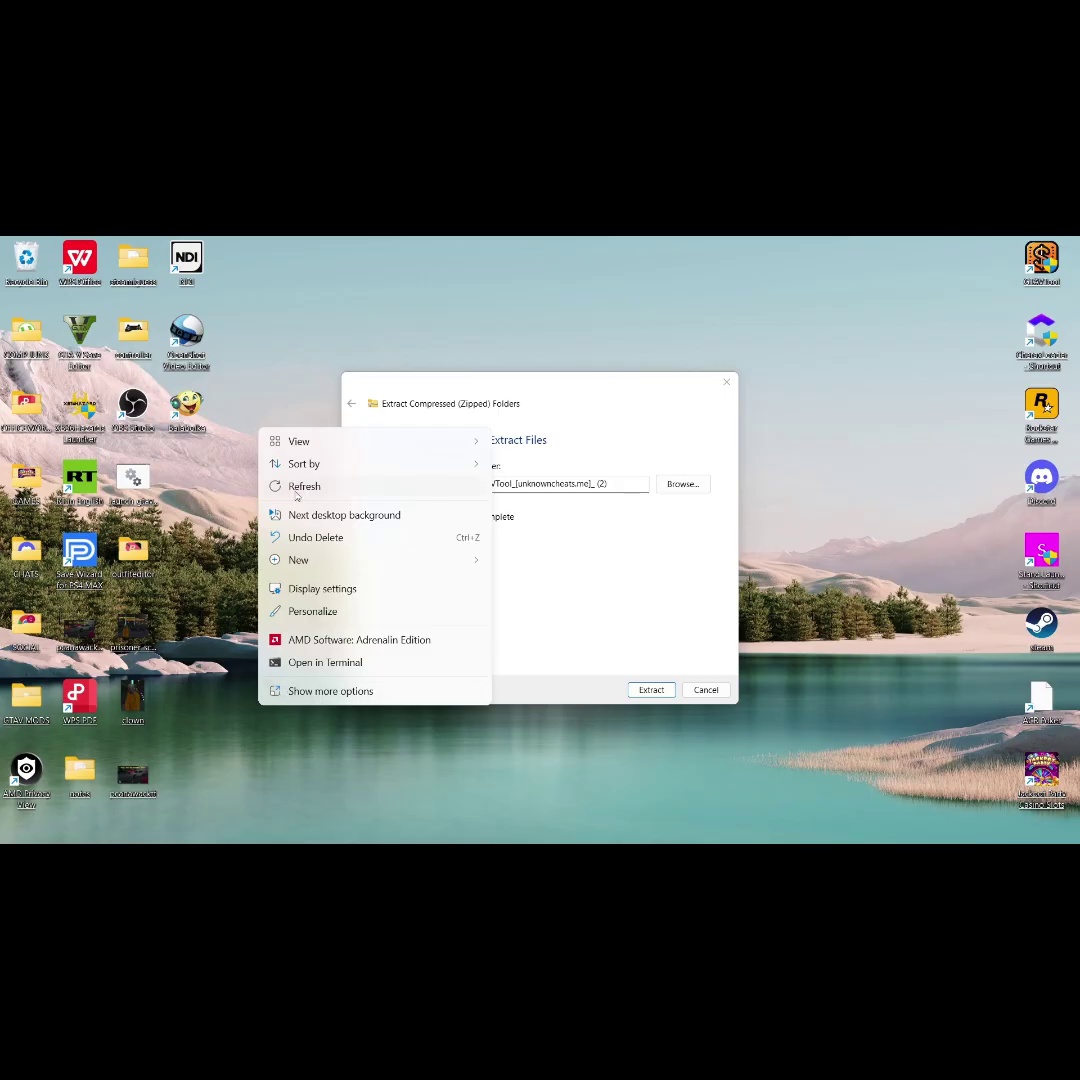
mouse_move(298, 559)
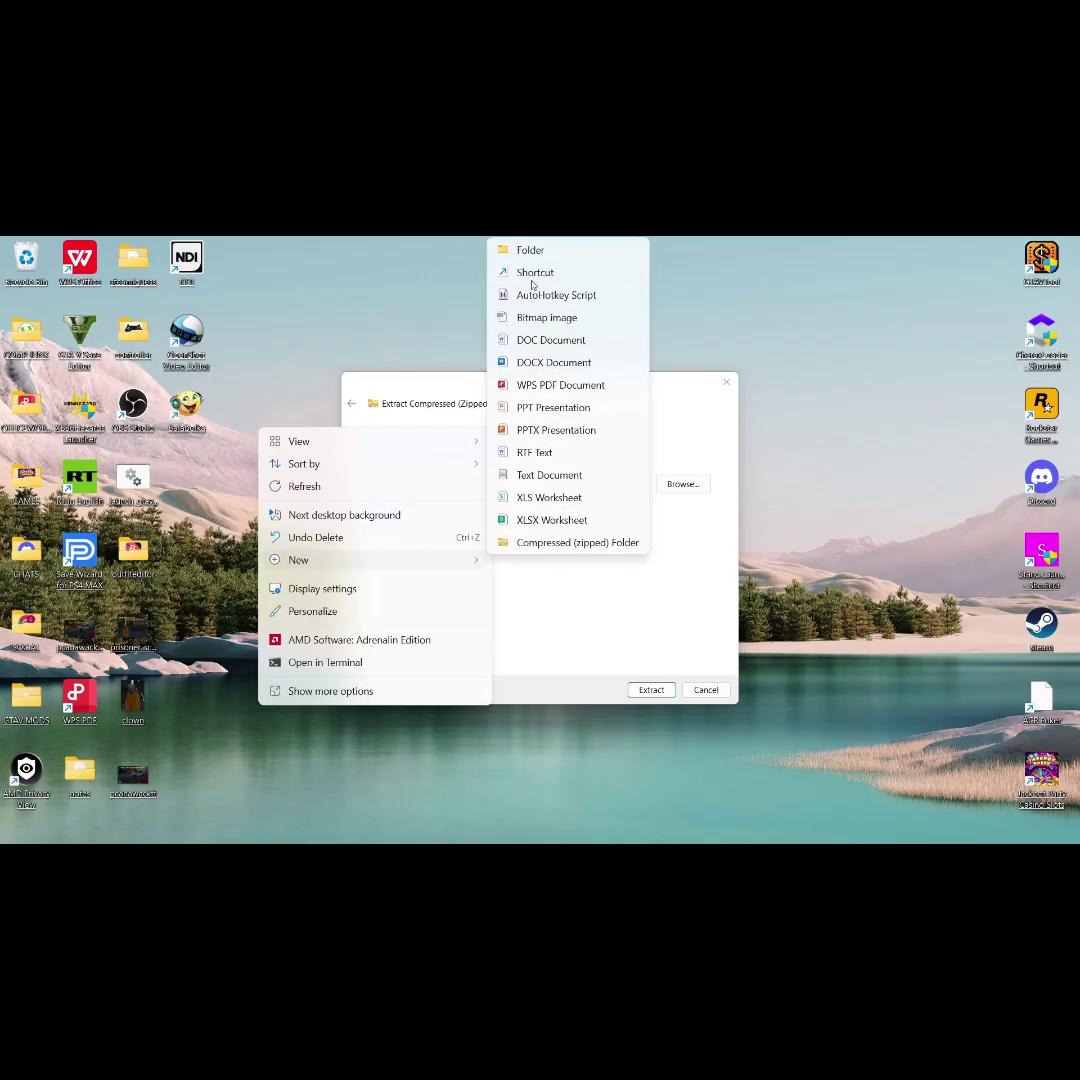
click(530, 250)
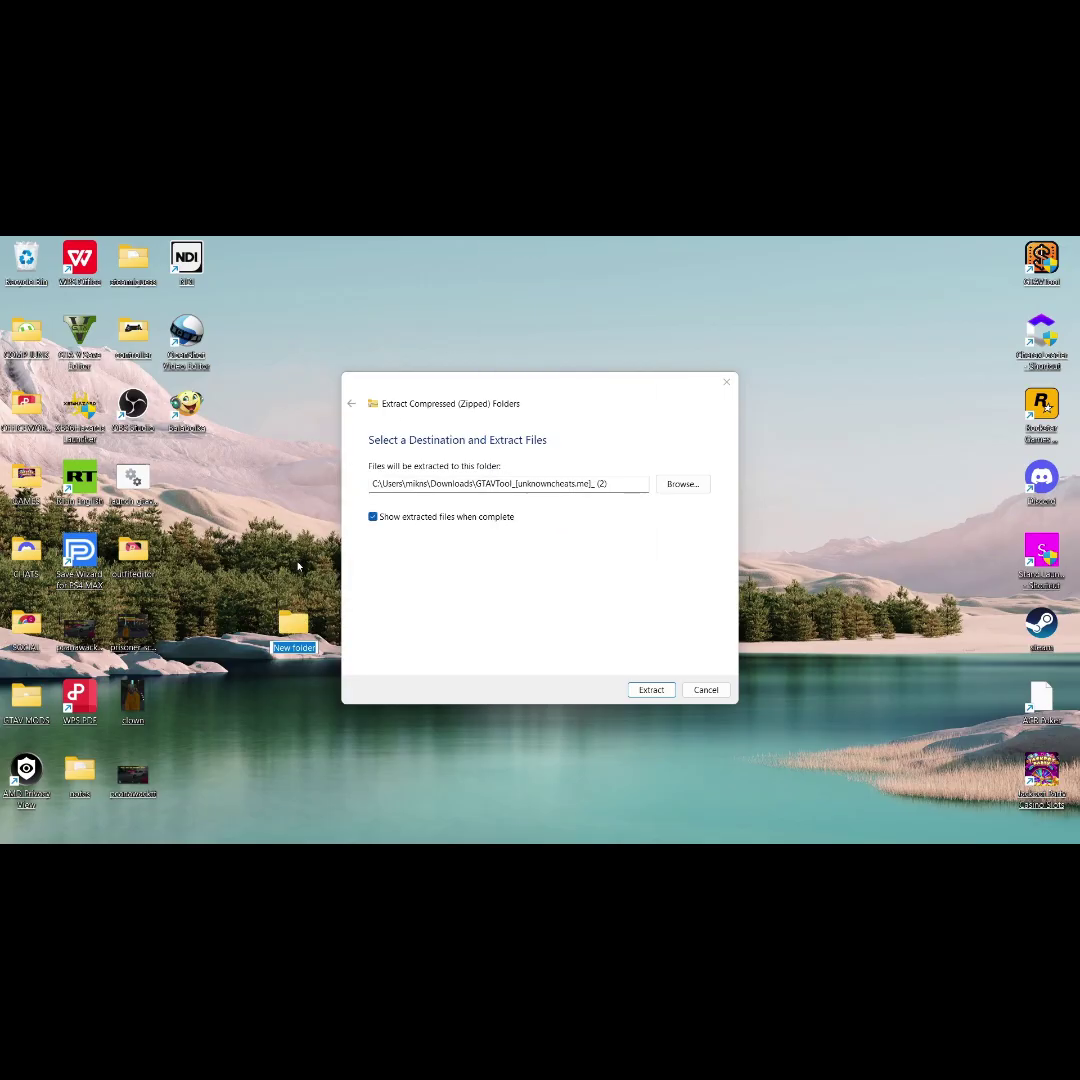
text(gtavtool)
key(Return)
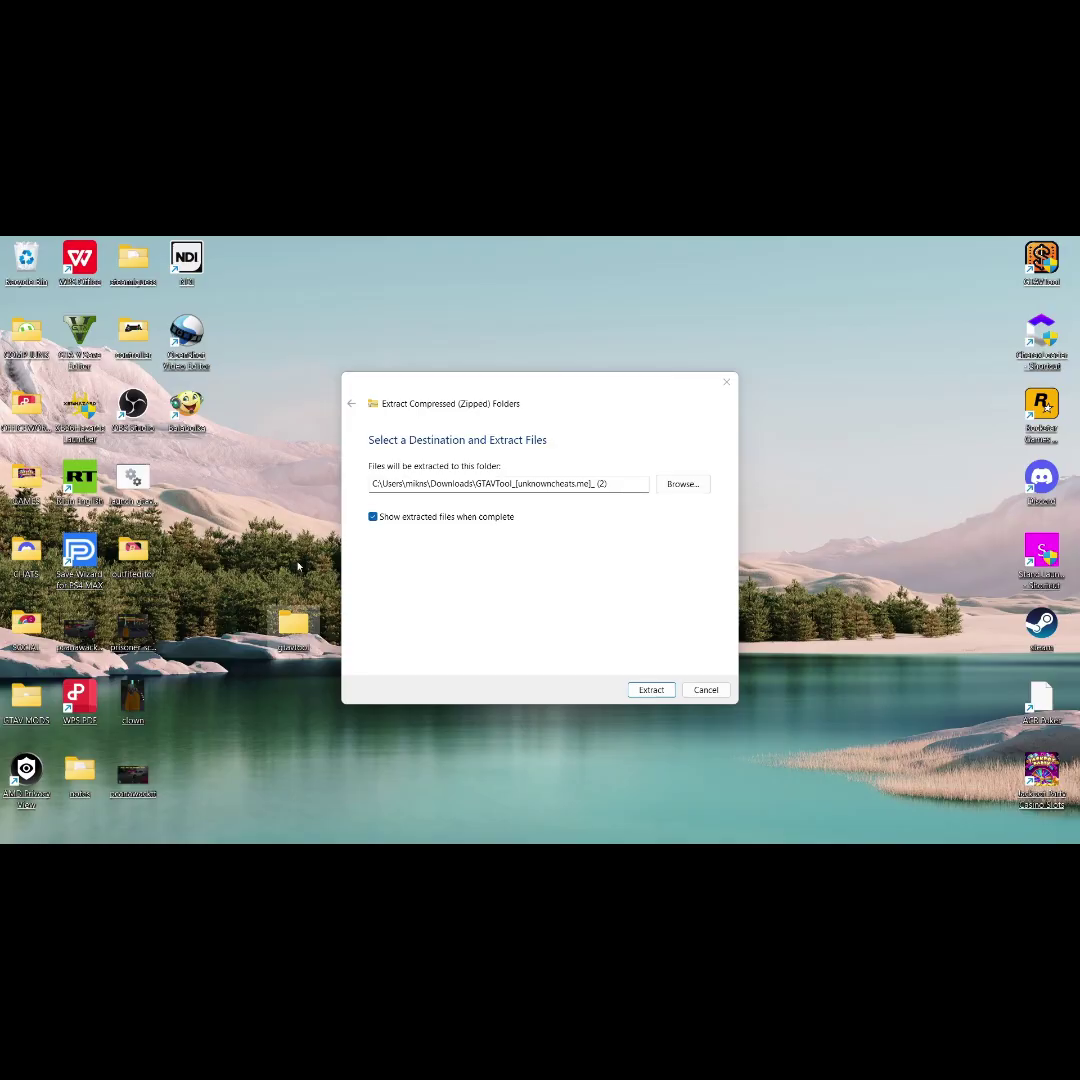
- Point the extraction to the desktop gtavtool folder and extract the five GTAVTool files
click(682, 484)
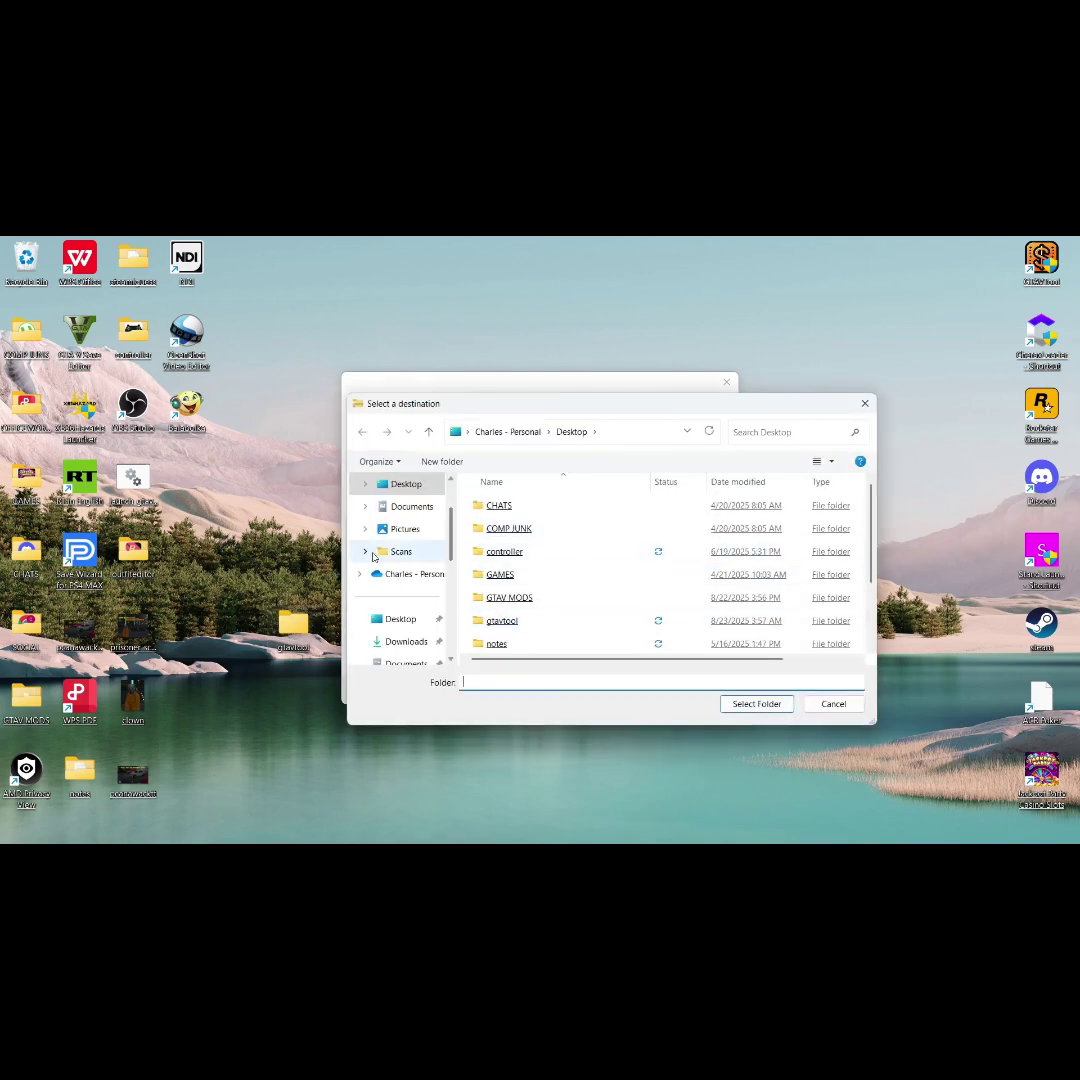
scroll(393, 618, up, 2)
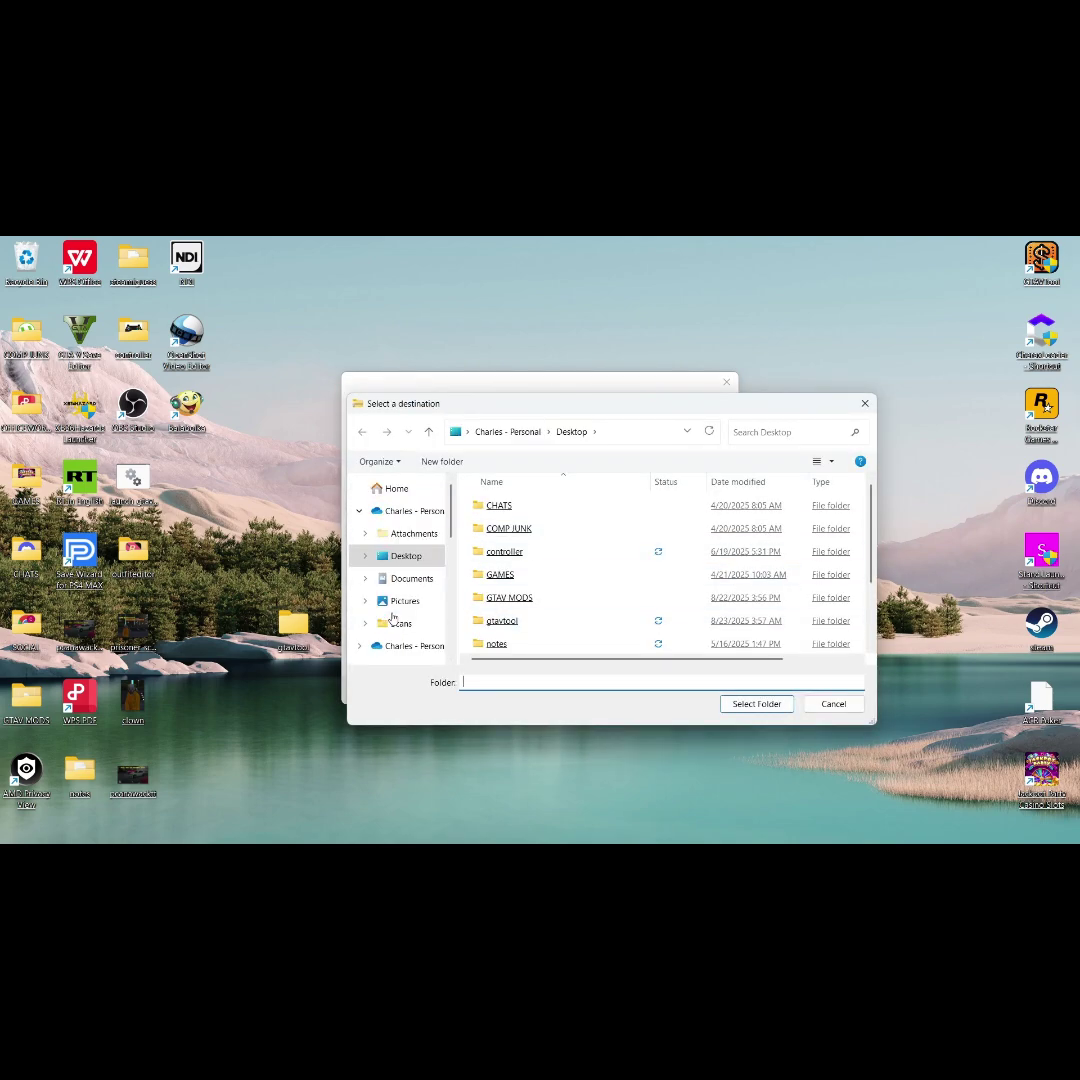
scroll(393, 618, down, 2)
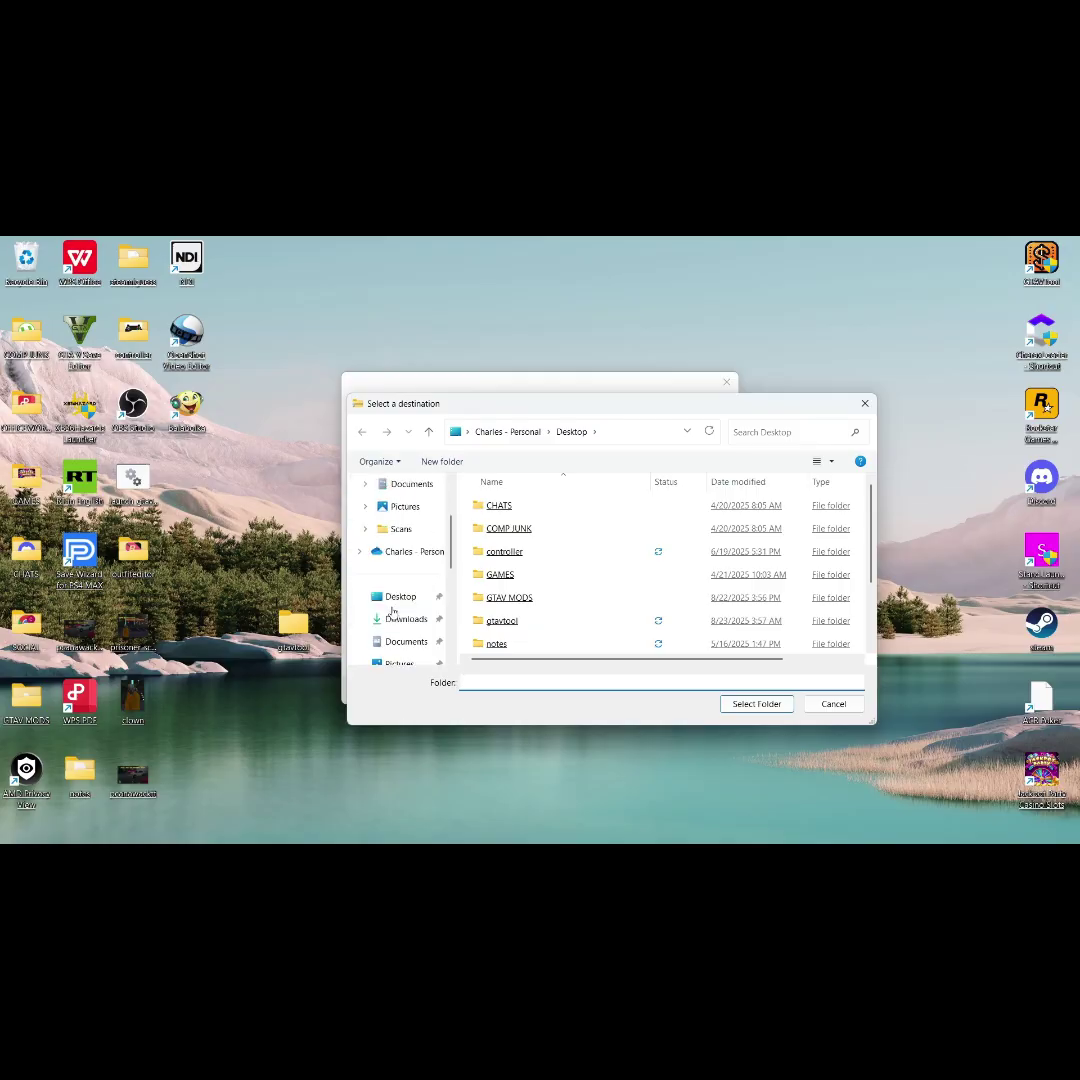
click(392, 597)
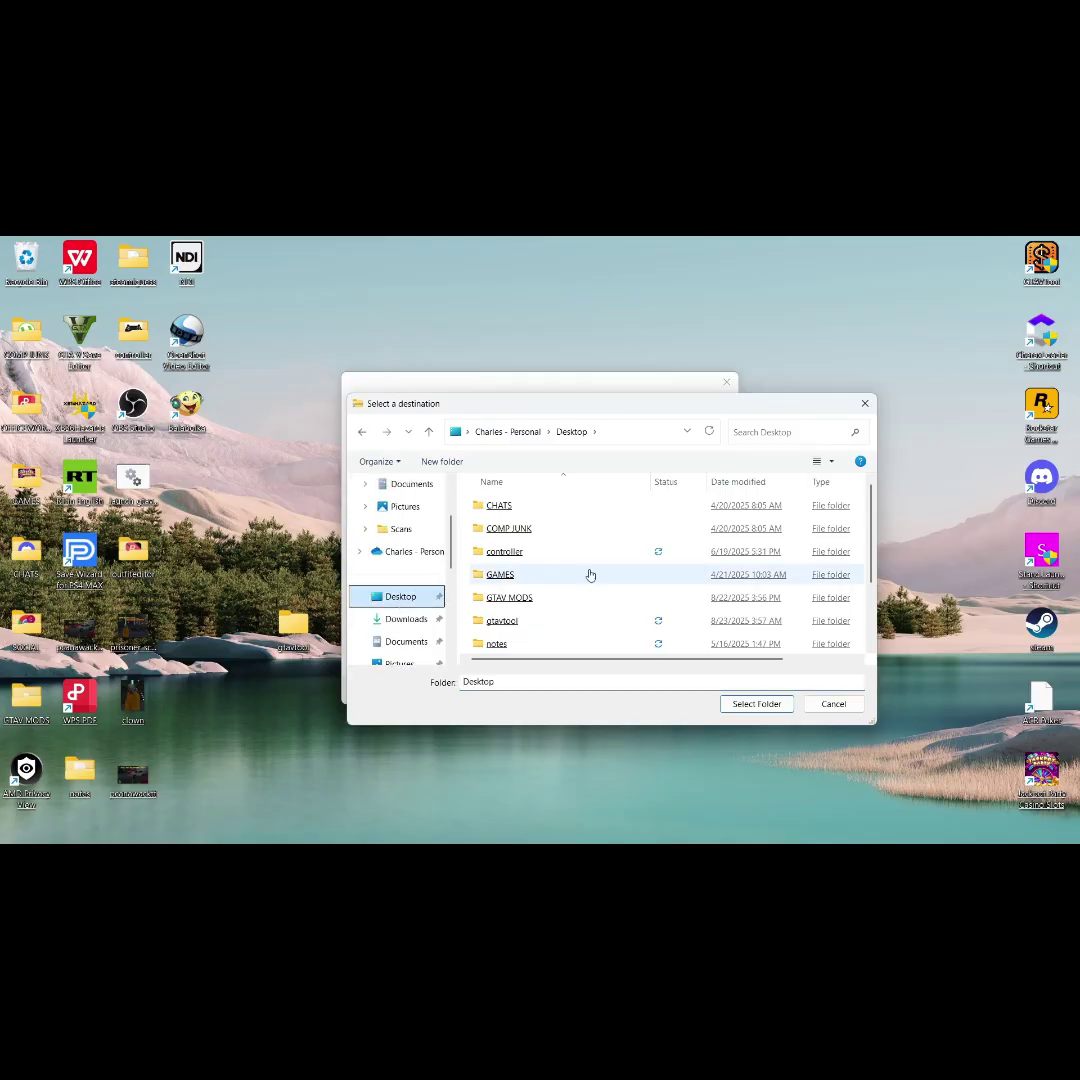
click(503, 627)
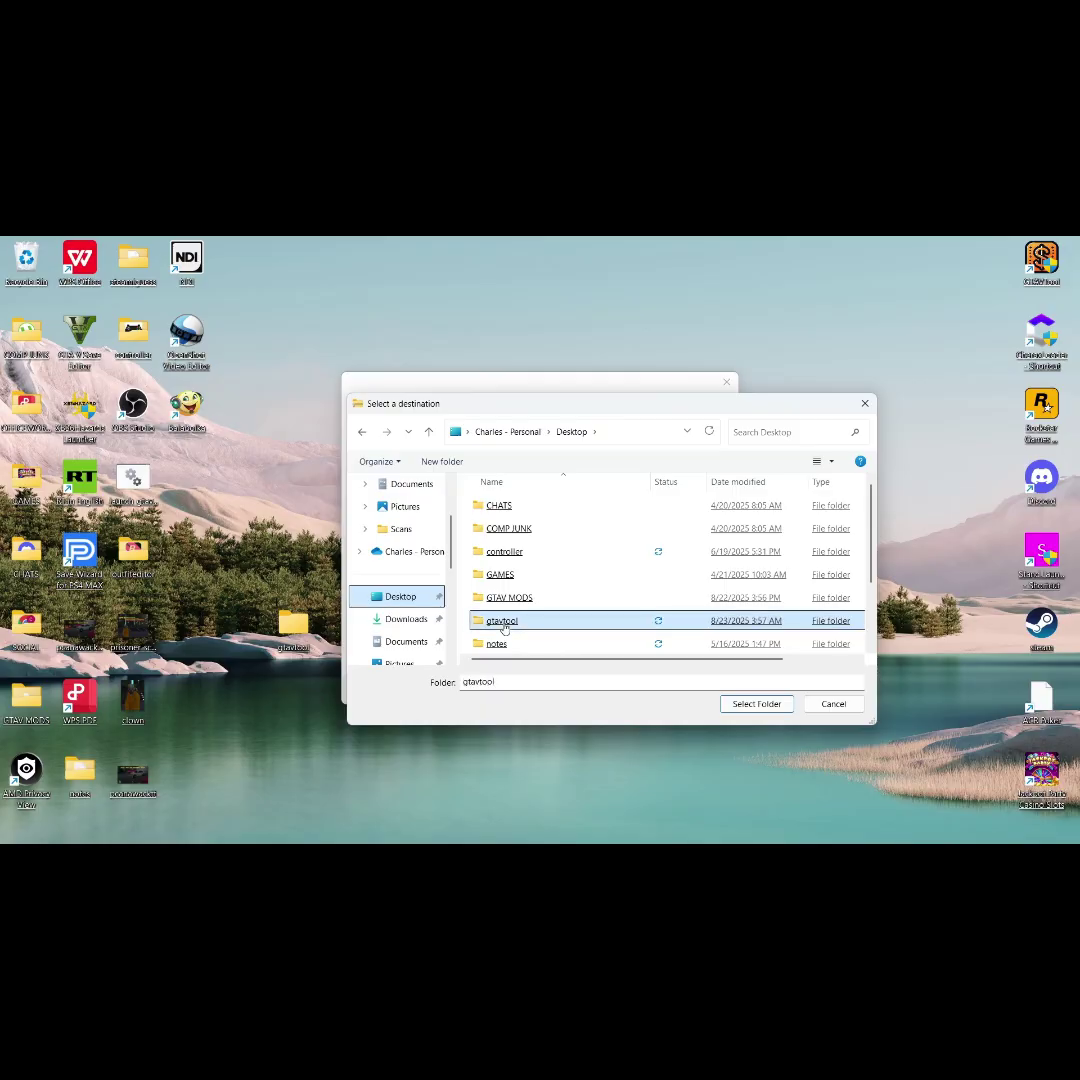
double_click(505, 628)
click(740, 706)
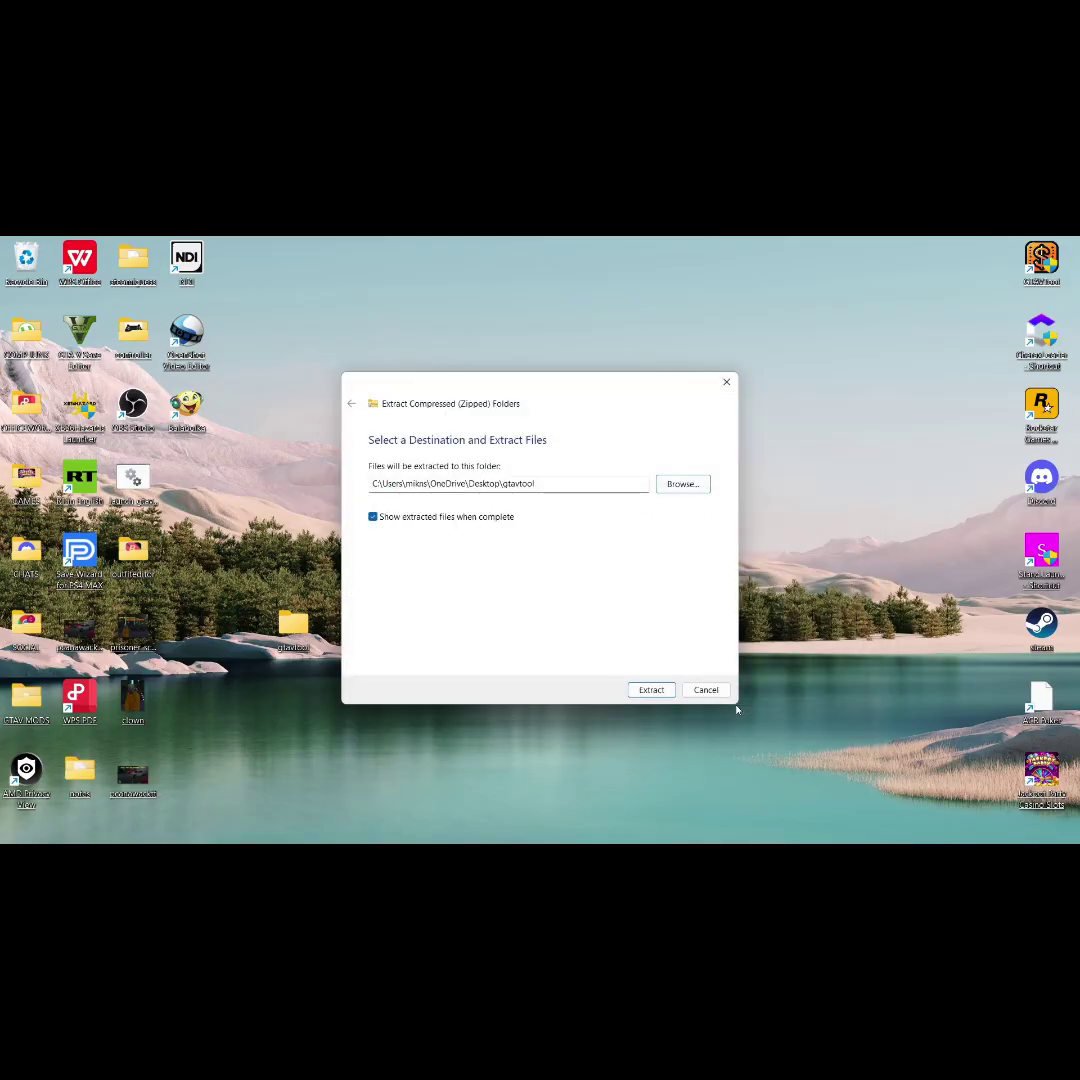
click(651, 690)
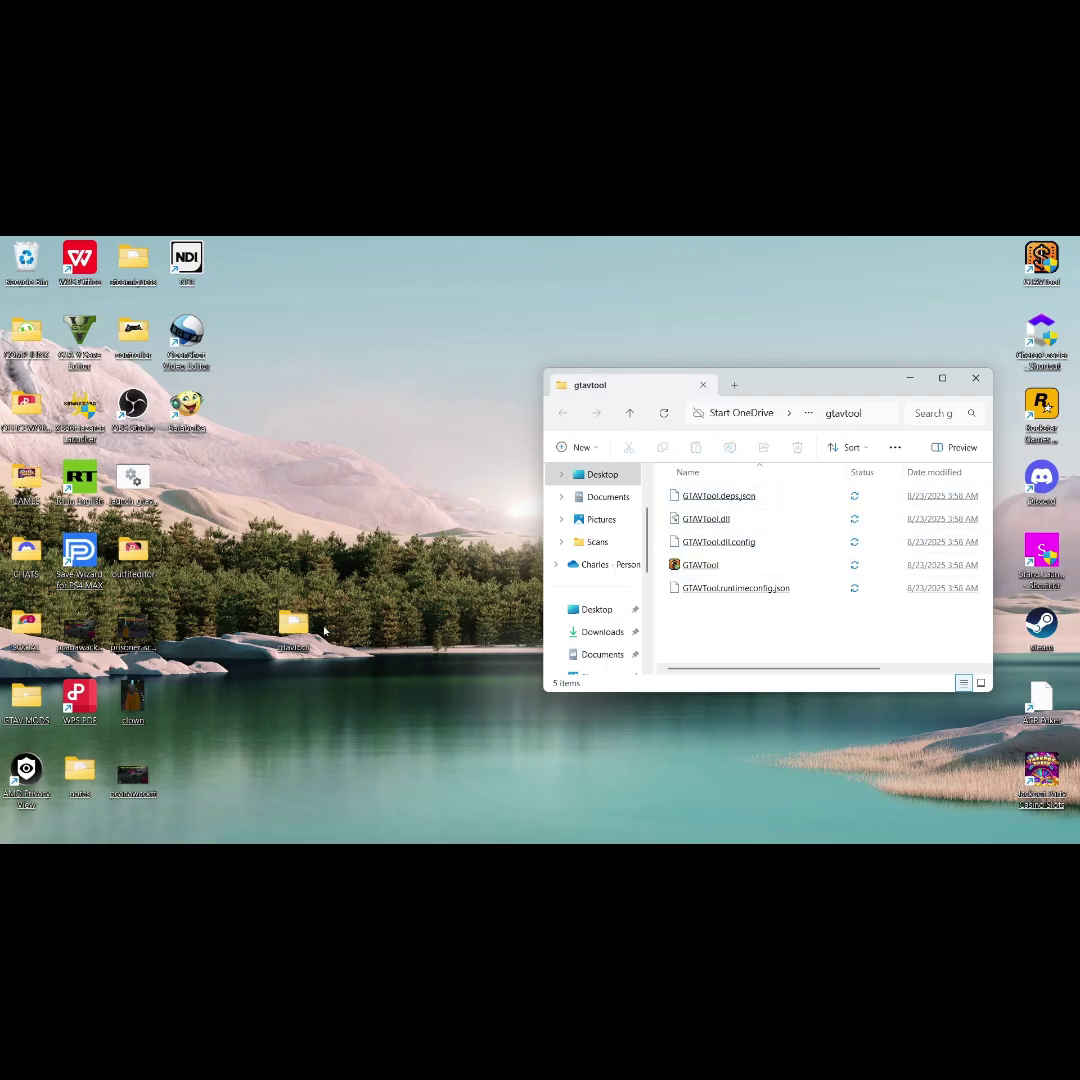
- Reopen Windows Security and go to Add or remove exclusions to add a new one
click(240, 840)
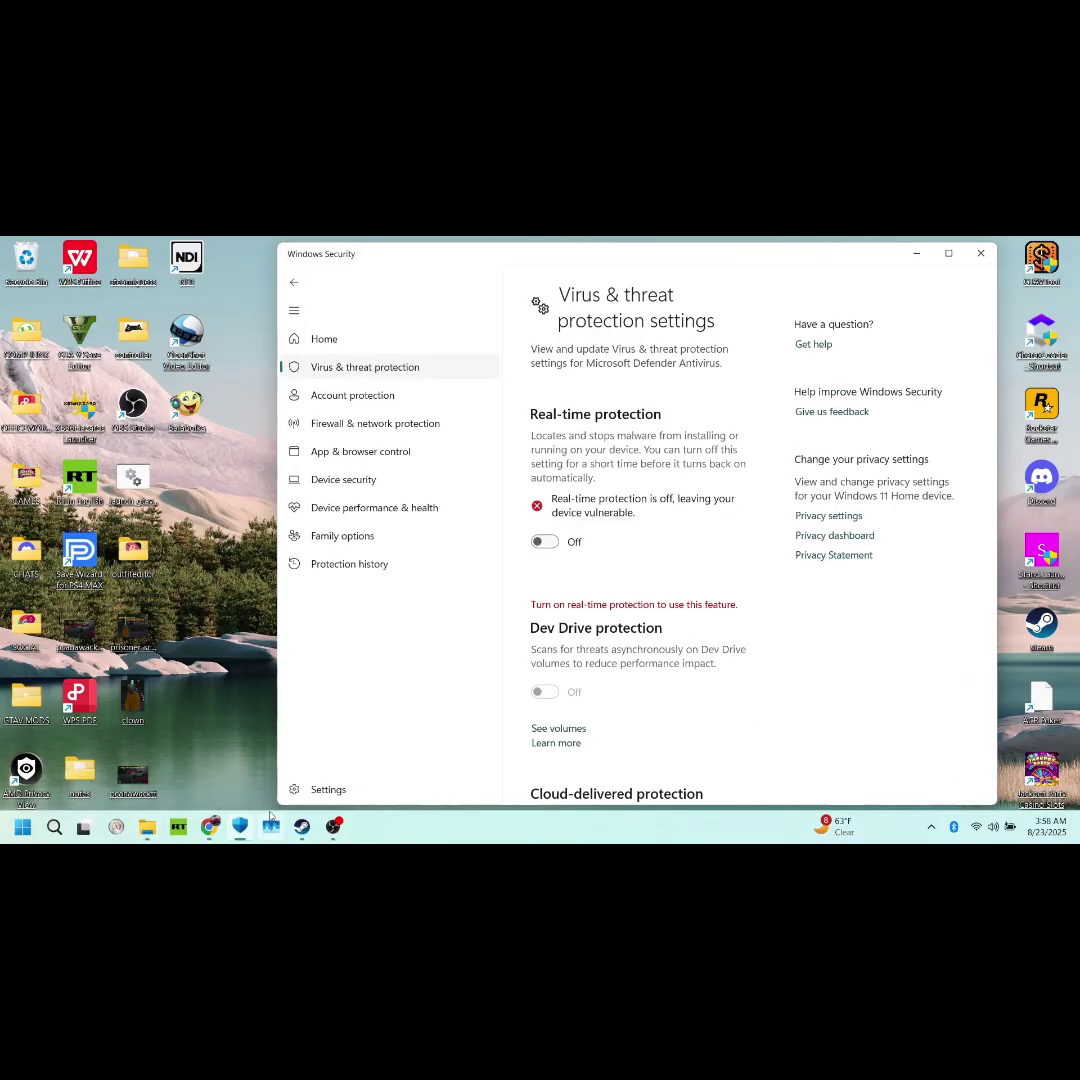
scroll(572, 627, down, 5)
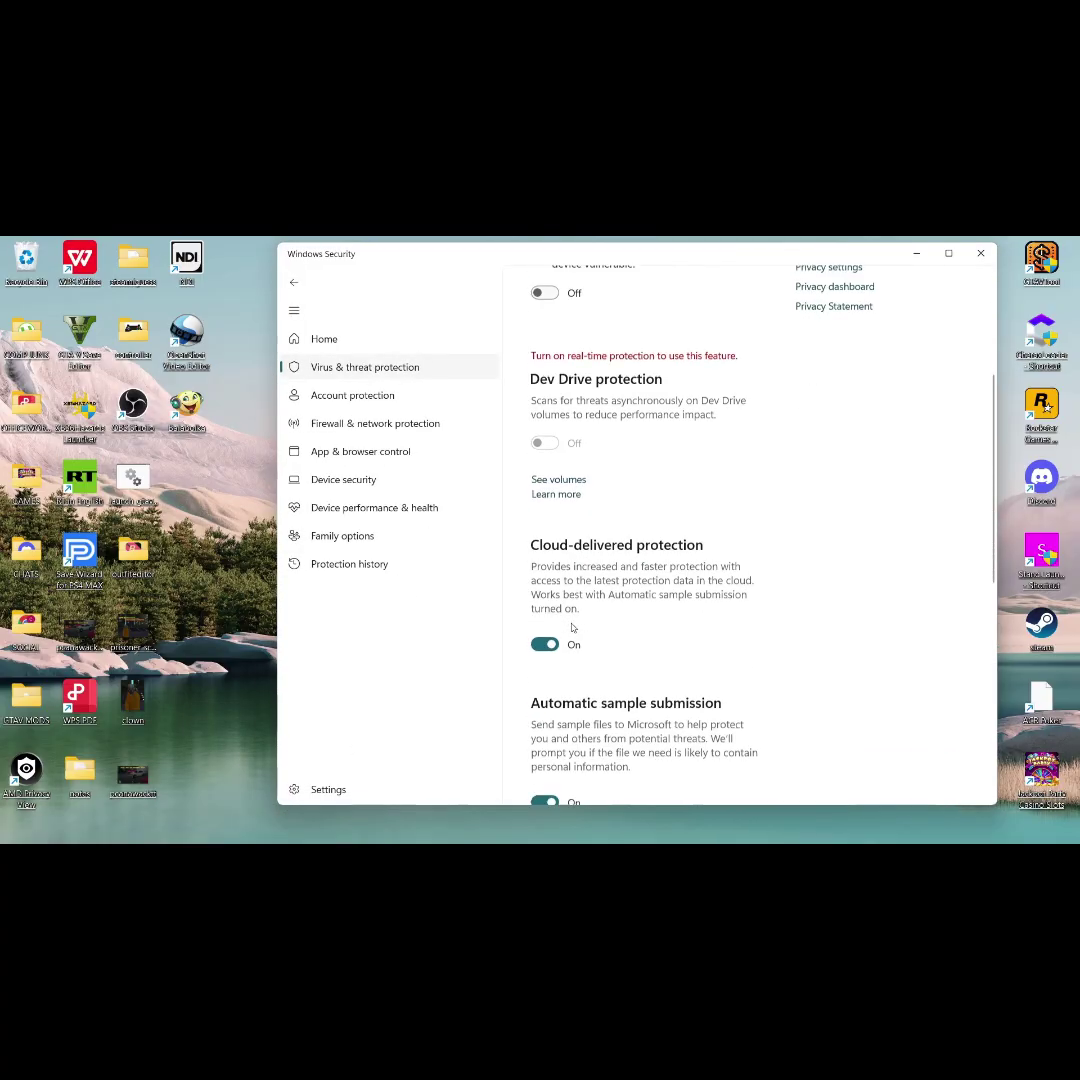
scroll(572, 627, down, 3)
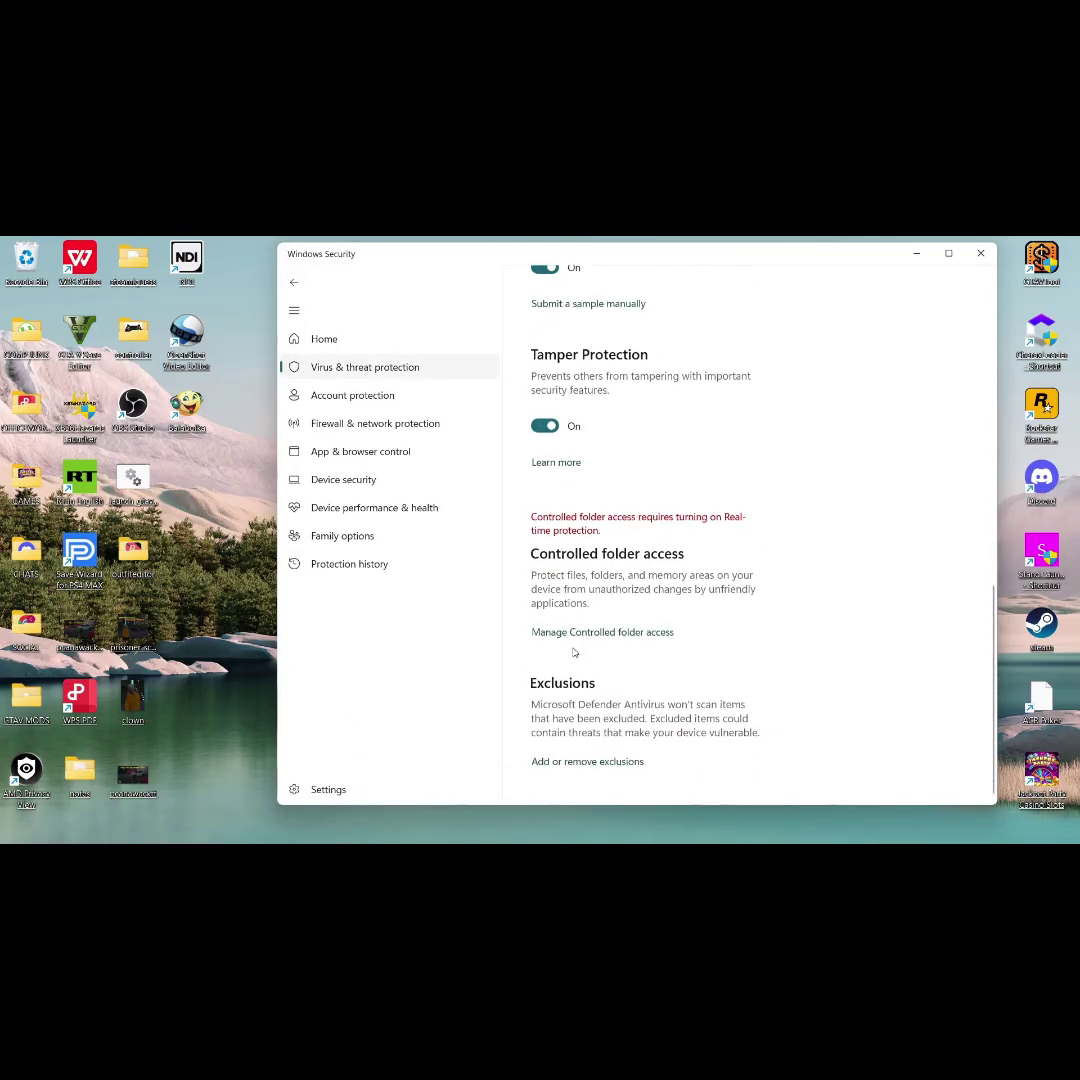
click(585, 764)
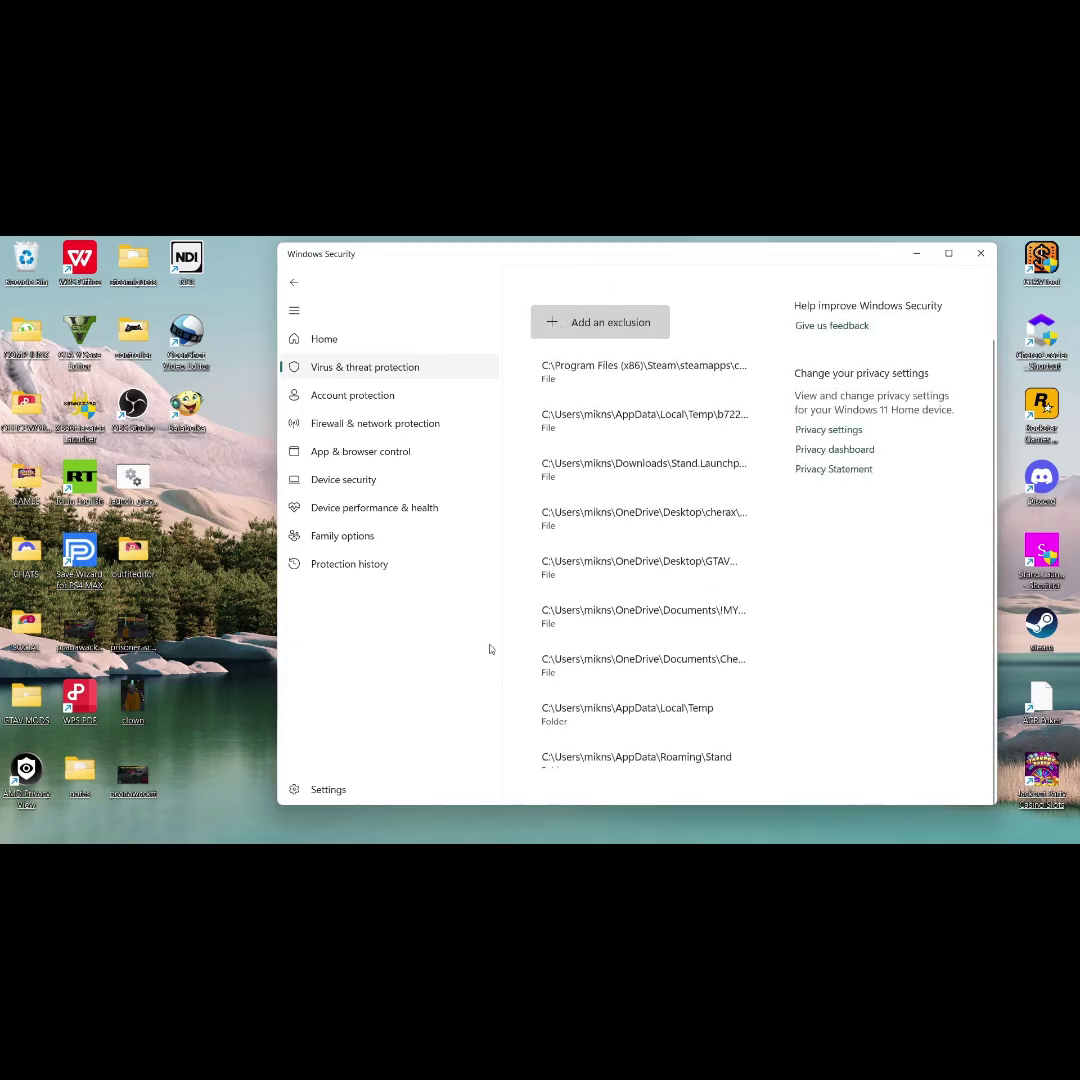
click(573, 320)
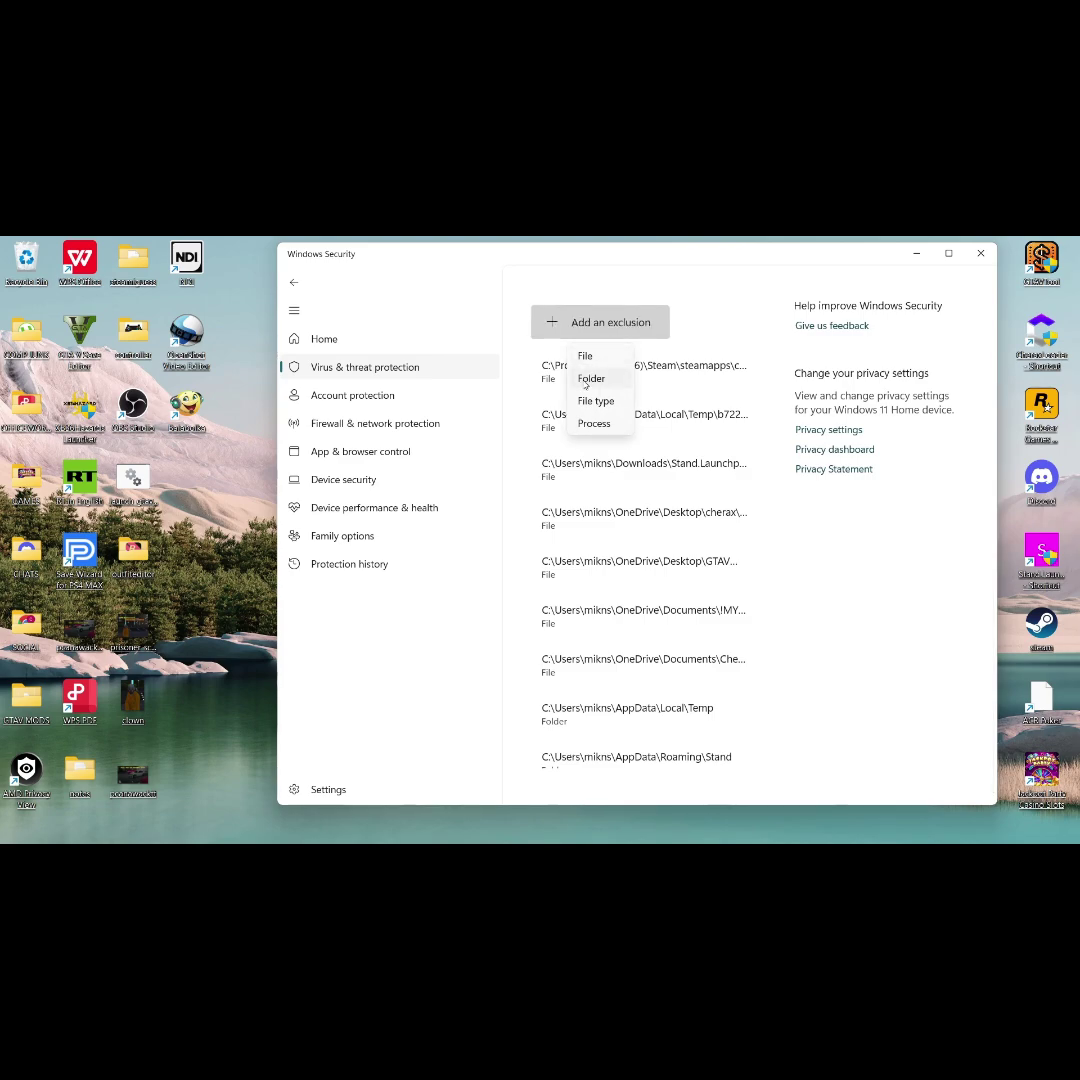
- Add the desktop gtavtool folder as a Defender folder exclusion, then close Windows Security
click(589, 380)
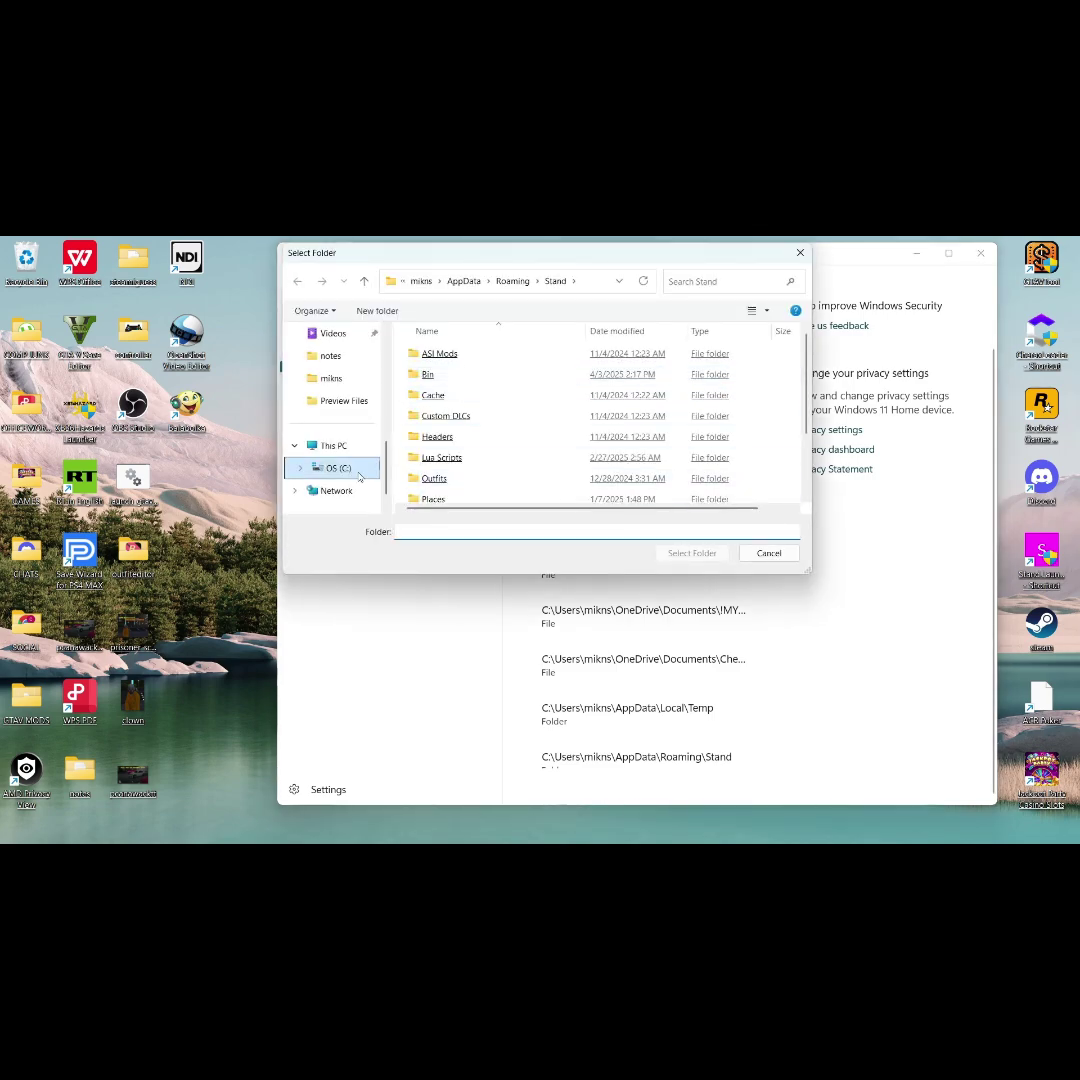
scroll(349, 422, up, 3)
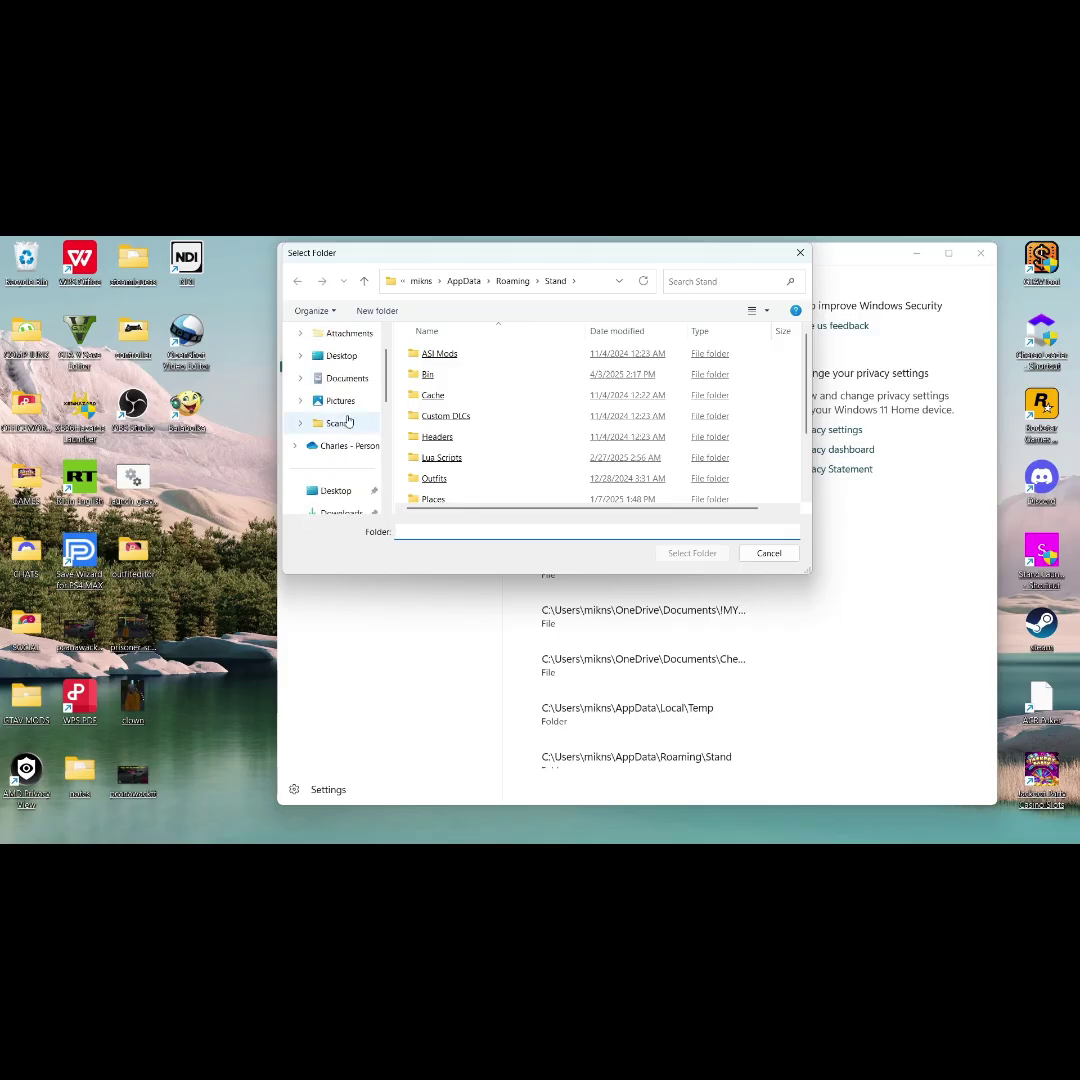
scroll(348, 415, up, 1)
click(345, 407)
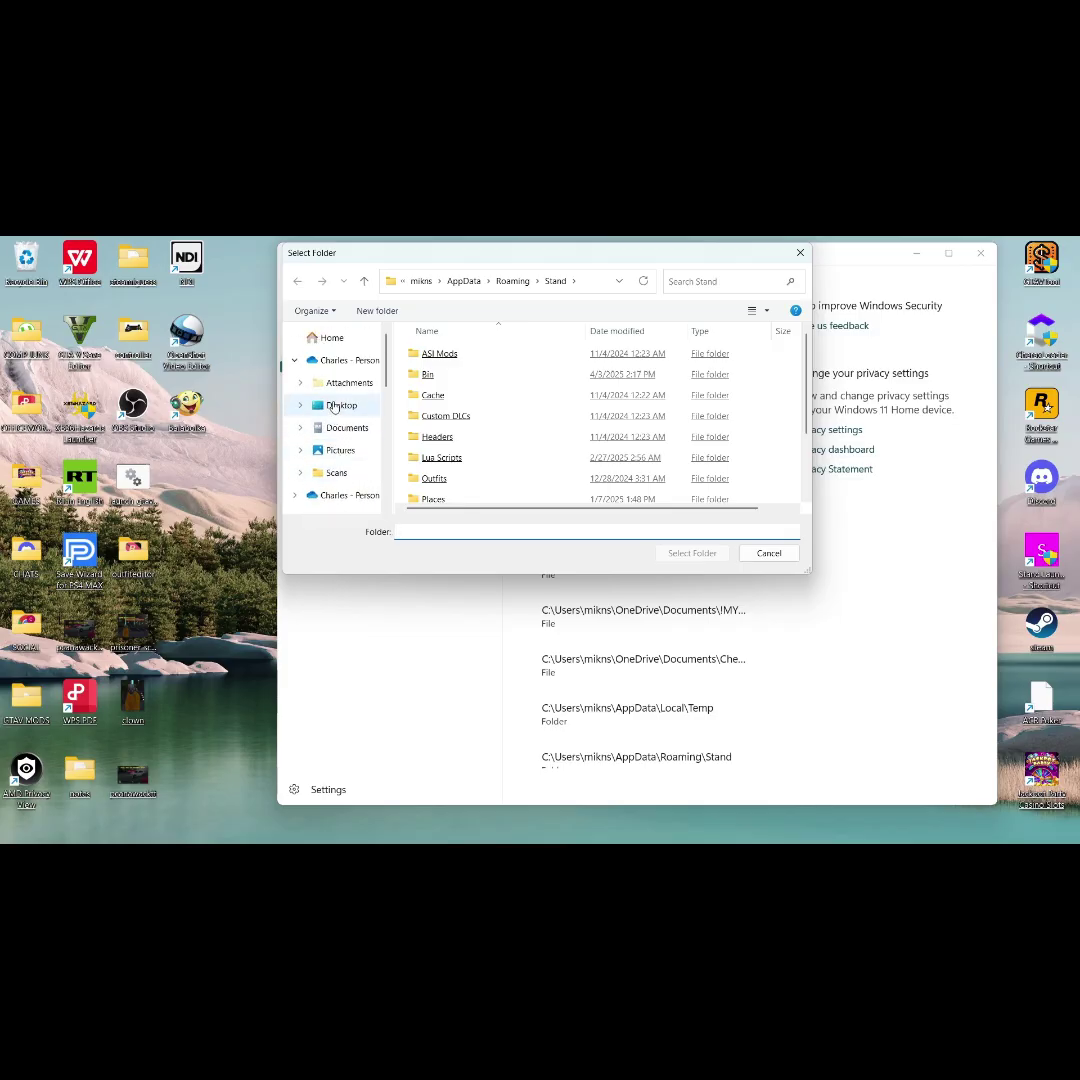
scroll(479, 421, down, 1)
click(475, 422)
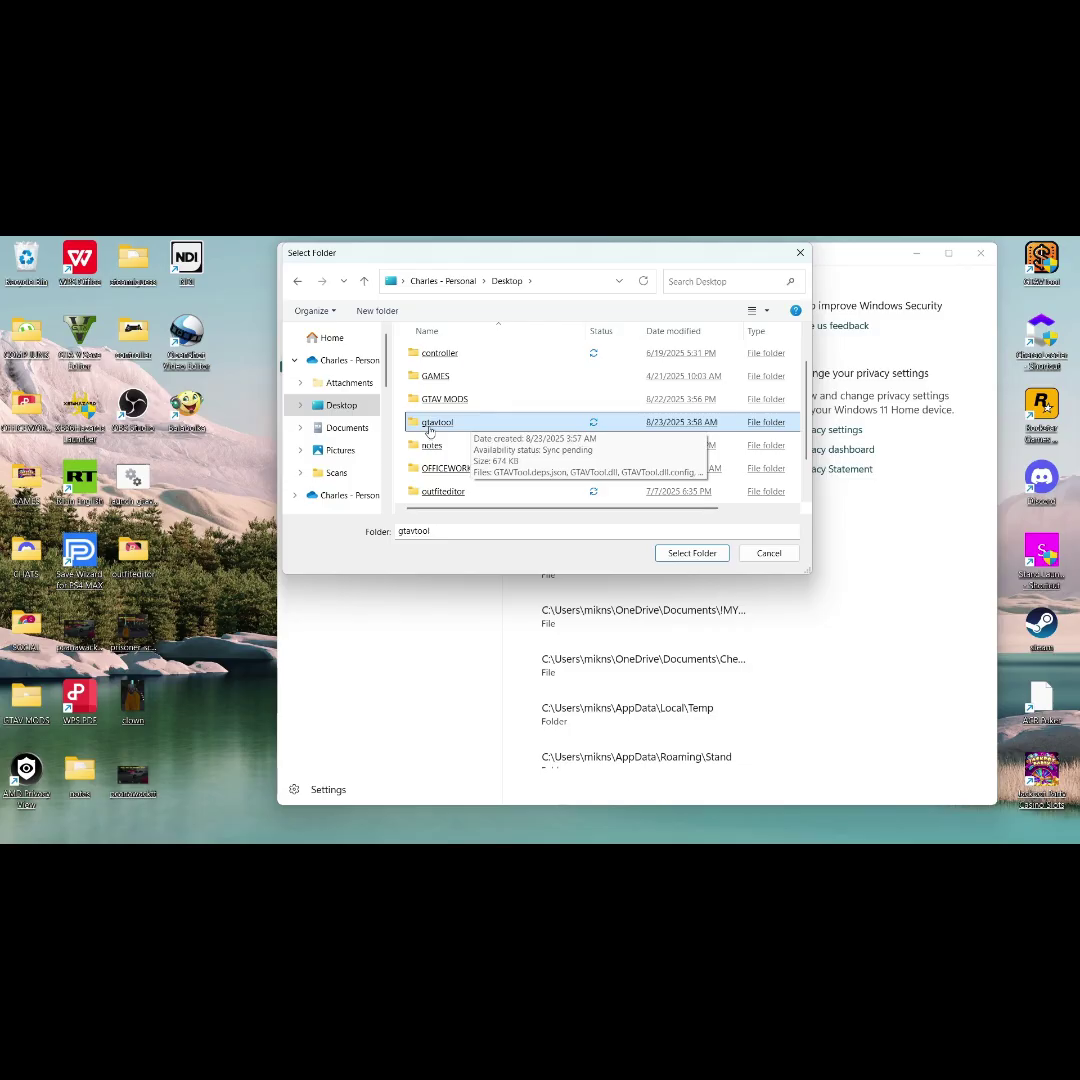
double_click(475, 422)
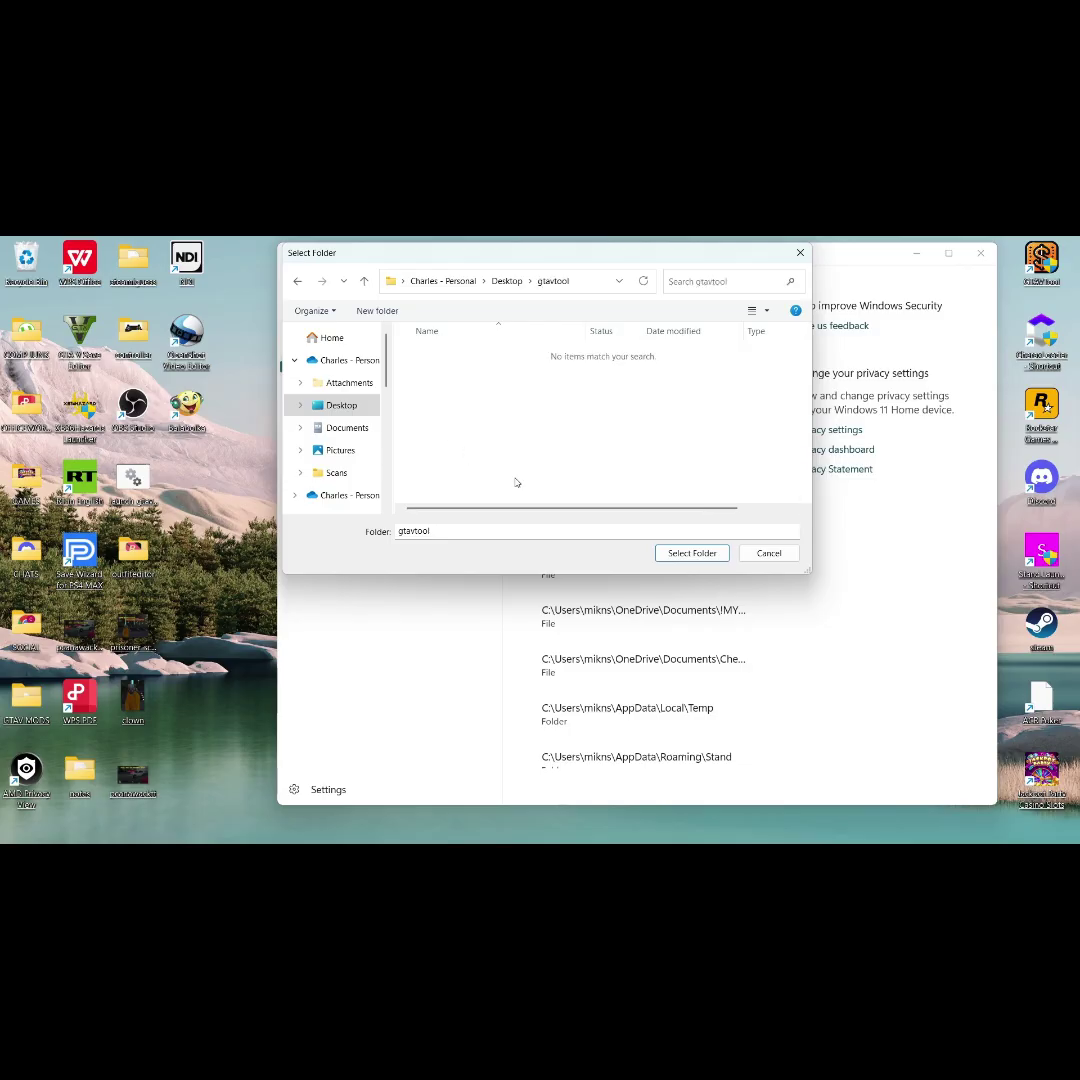
click(690, 553)
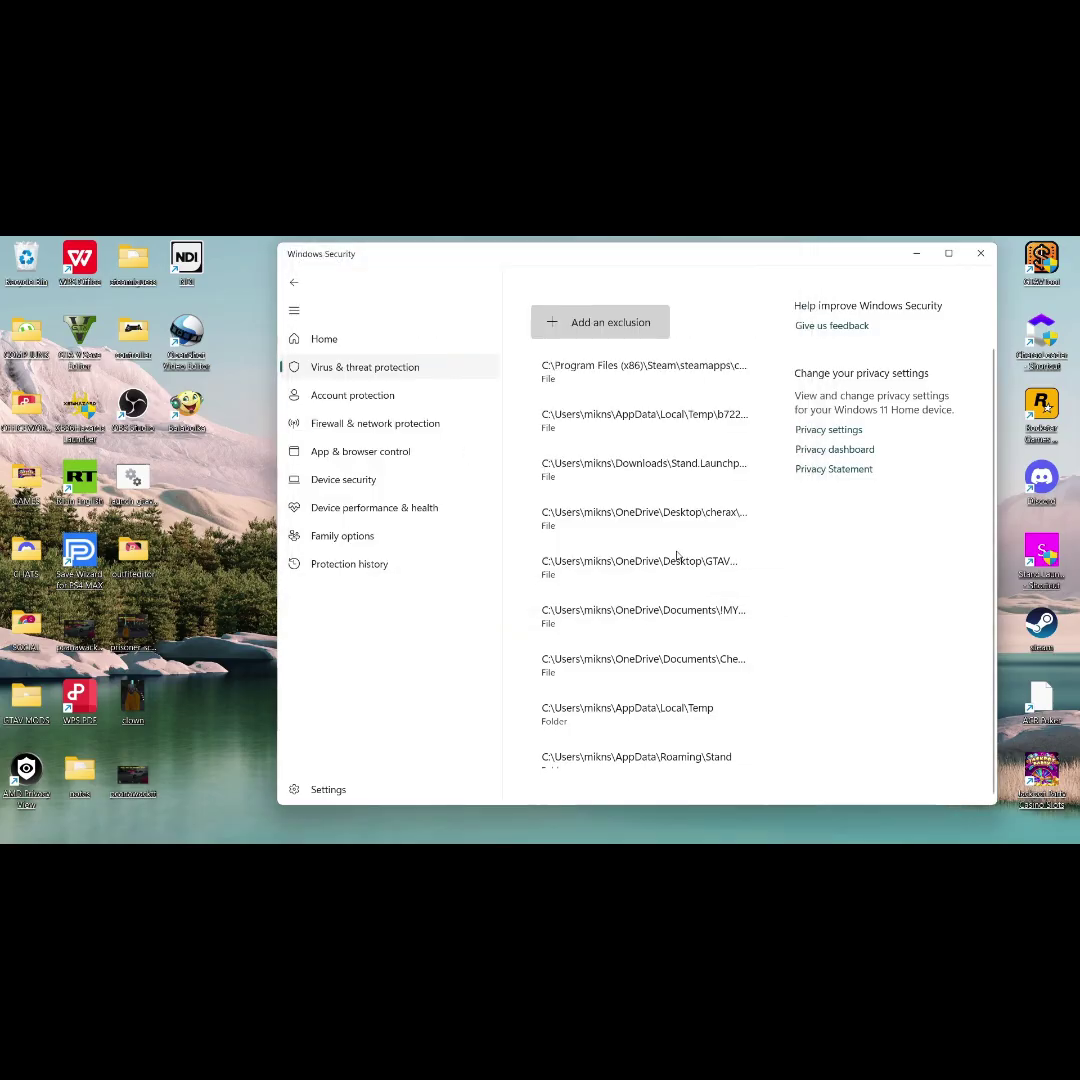
click(979, 254)
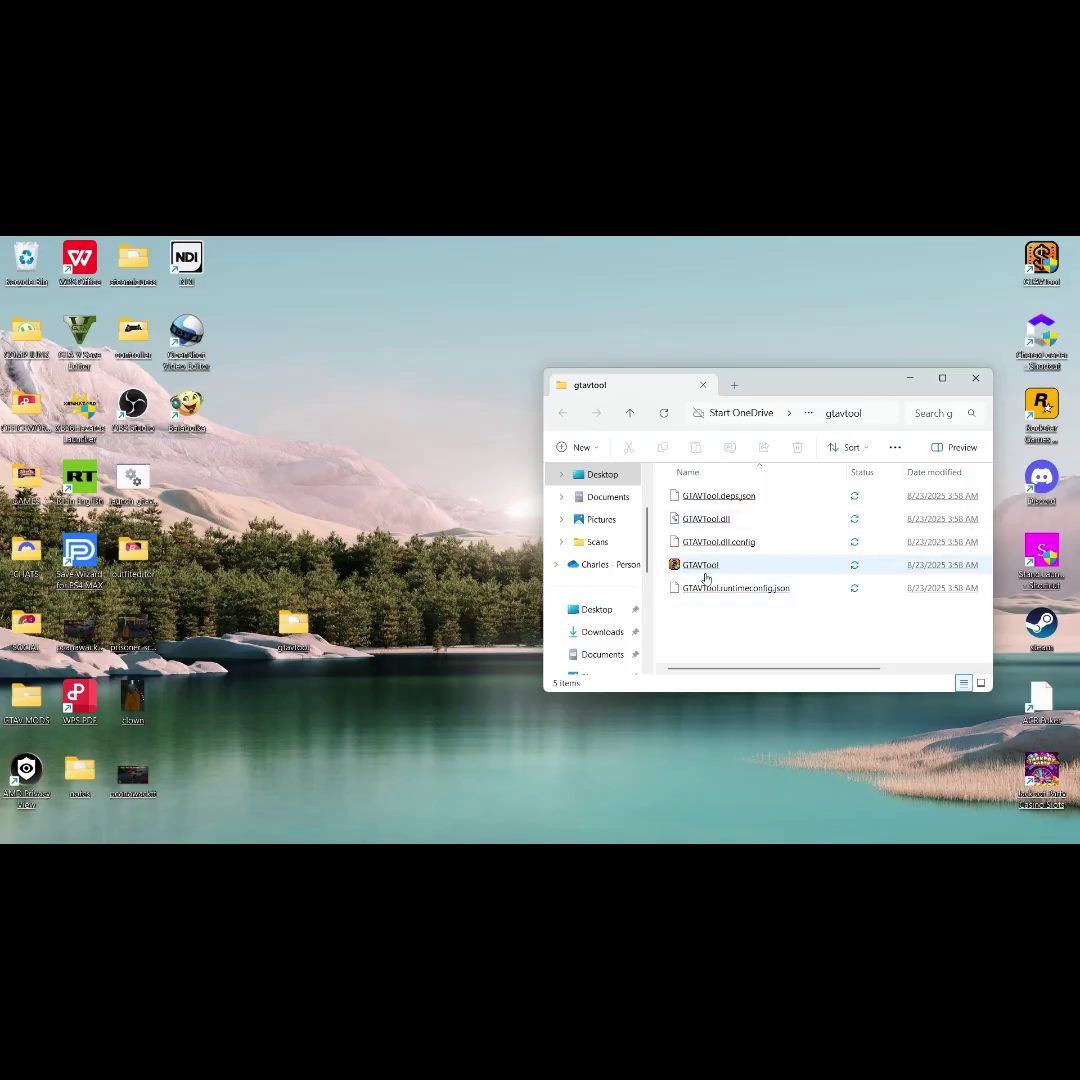
- Create a shortcut to GTAVTool via Show more options and drag it onto the desktop
click(767, 565)
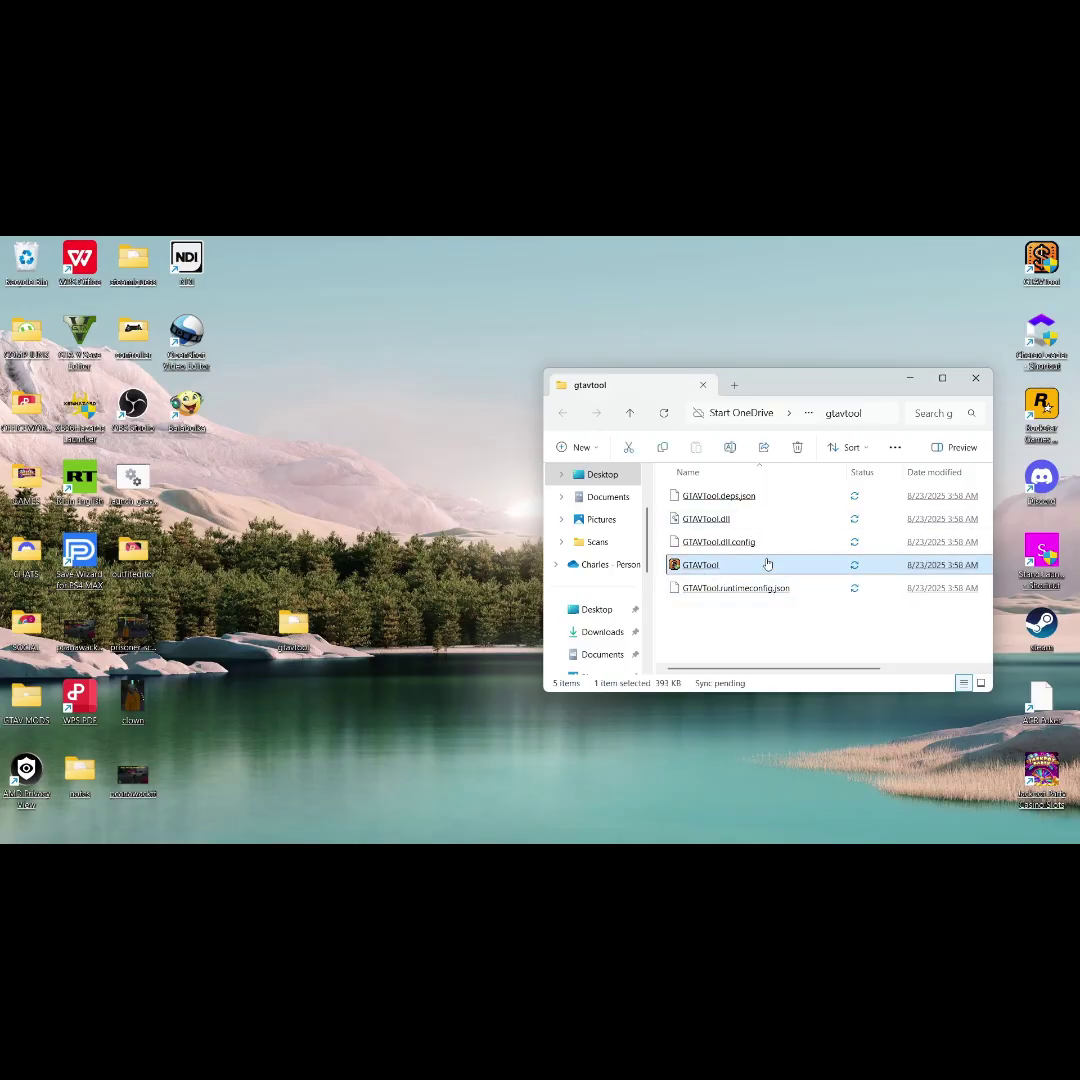
right_click(687, 571)
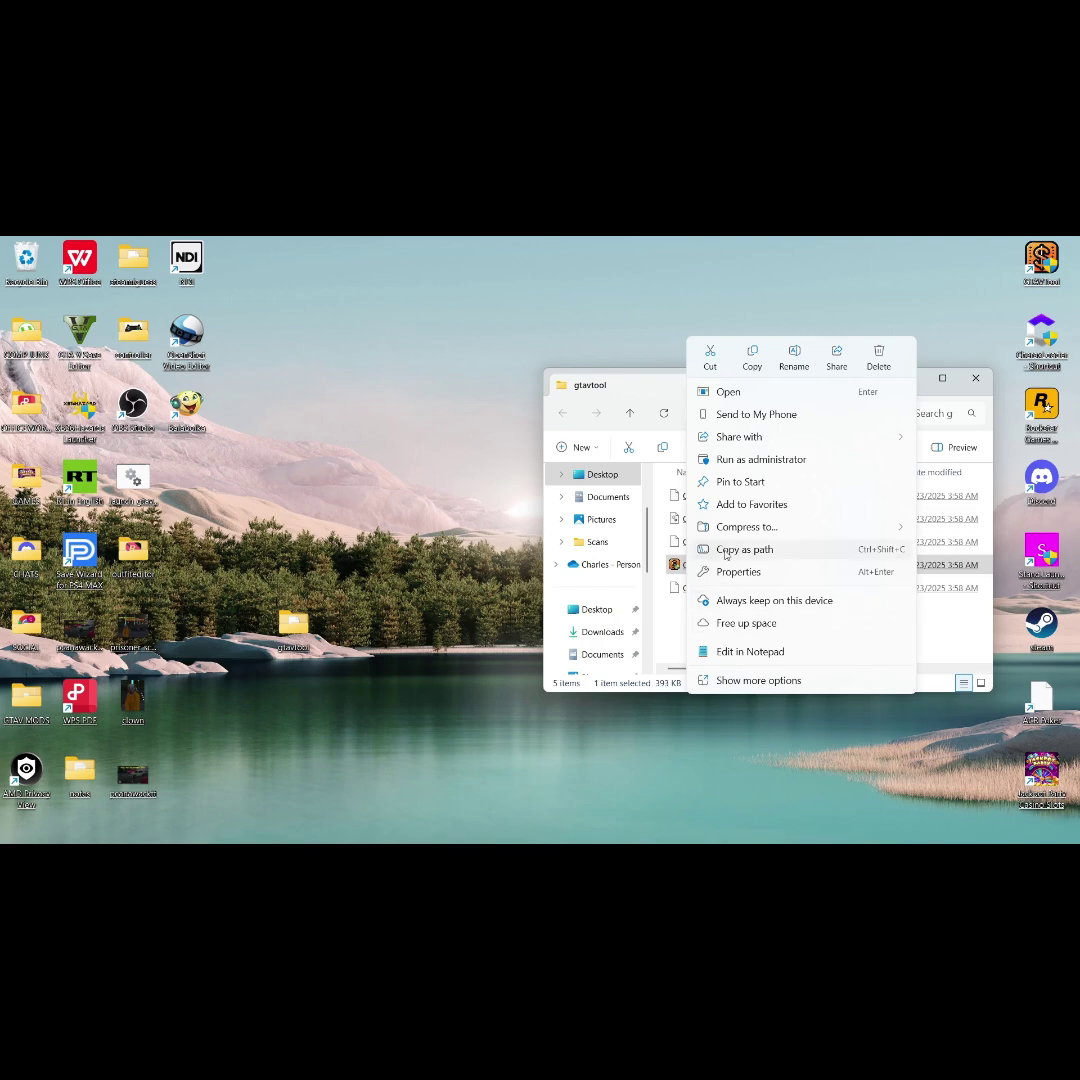
click(747, 680)
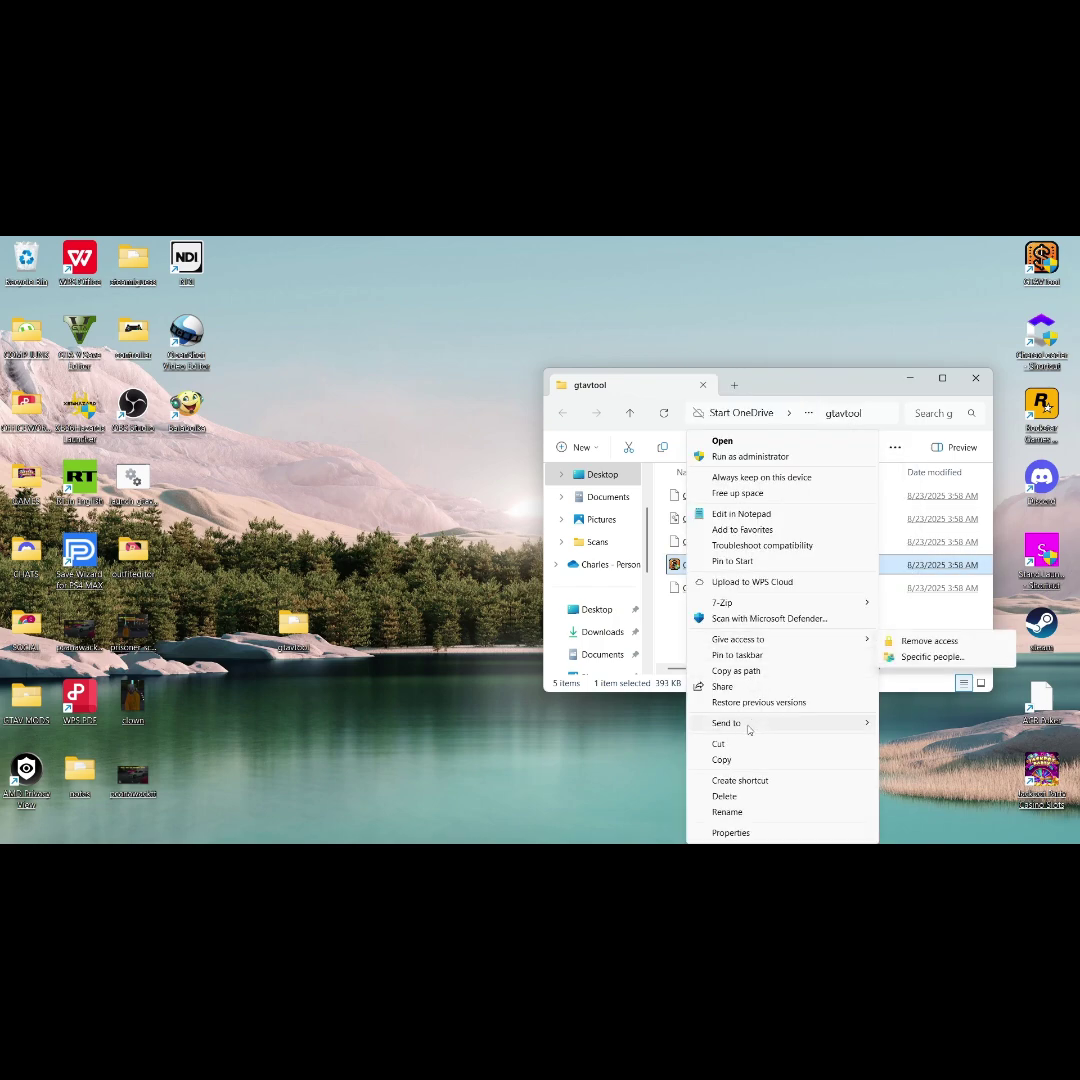
click(750, 783)
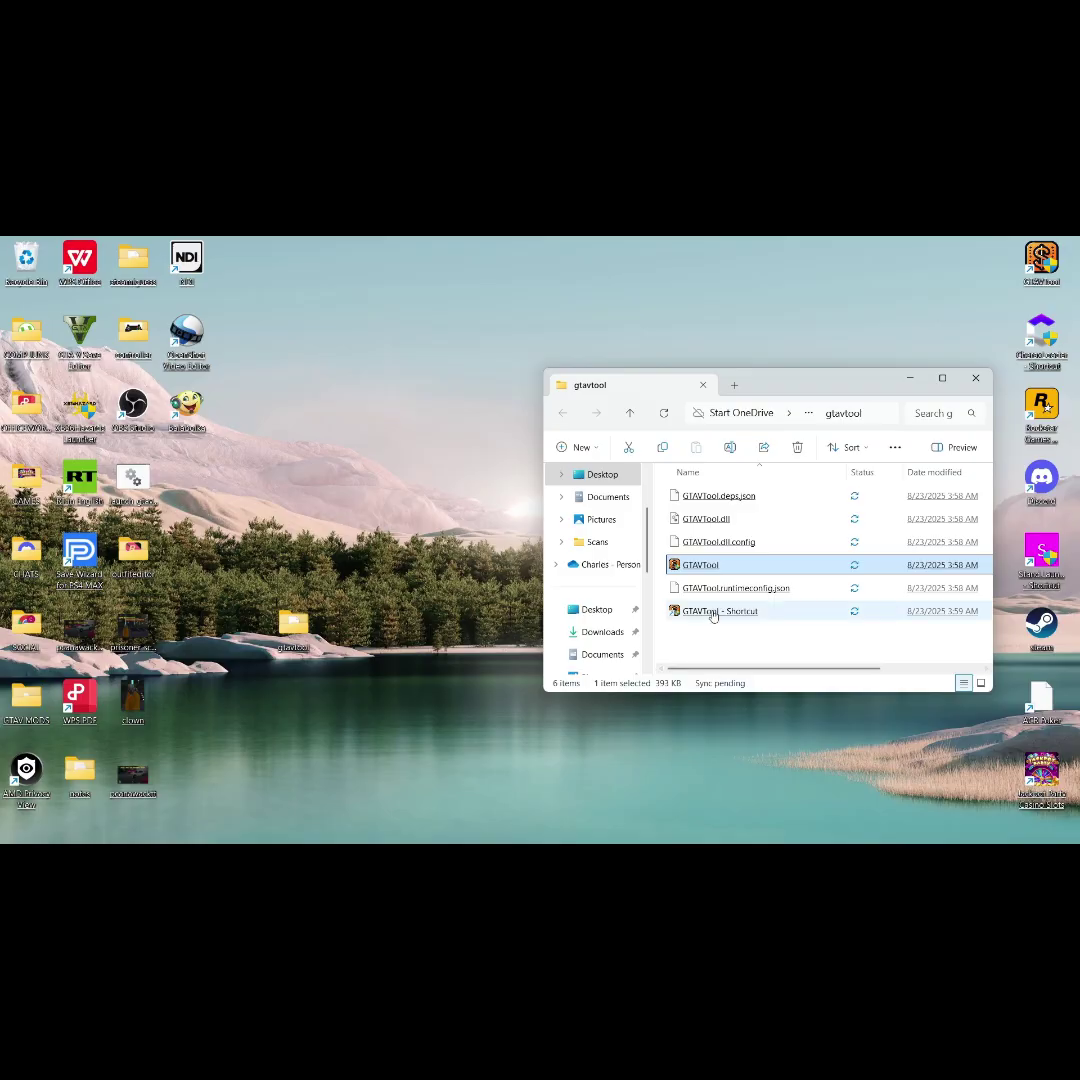
drag(712, 615, 404, 360)
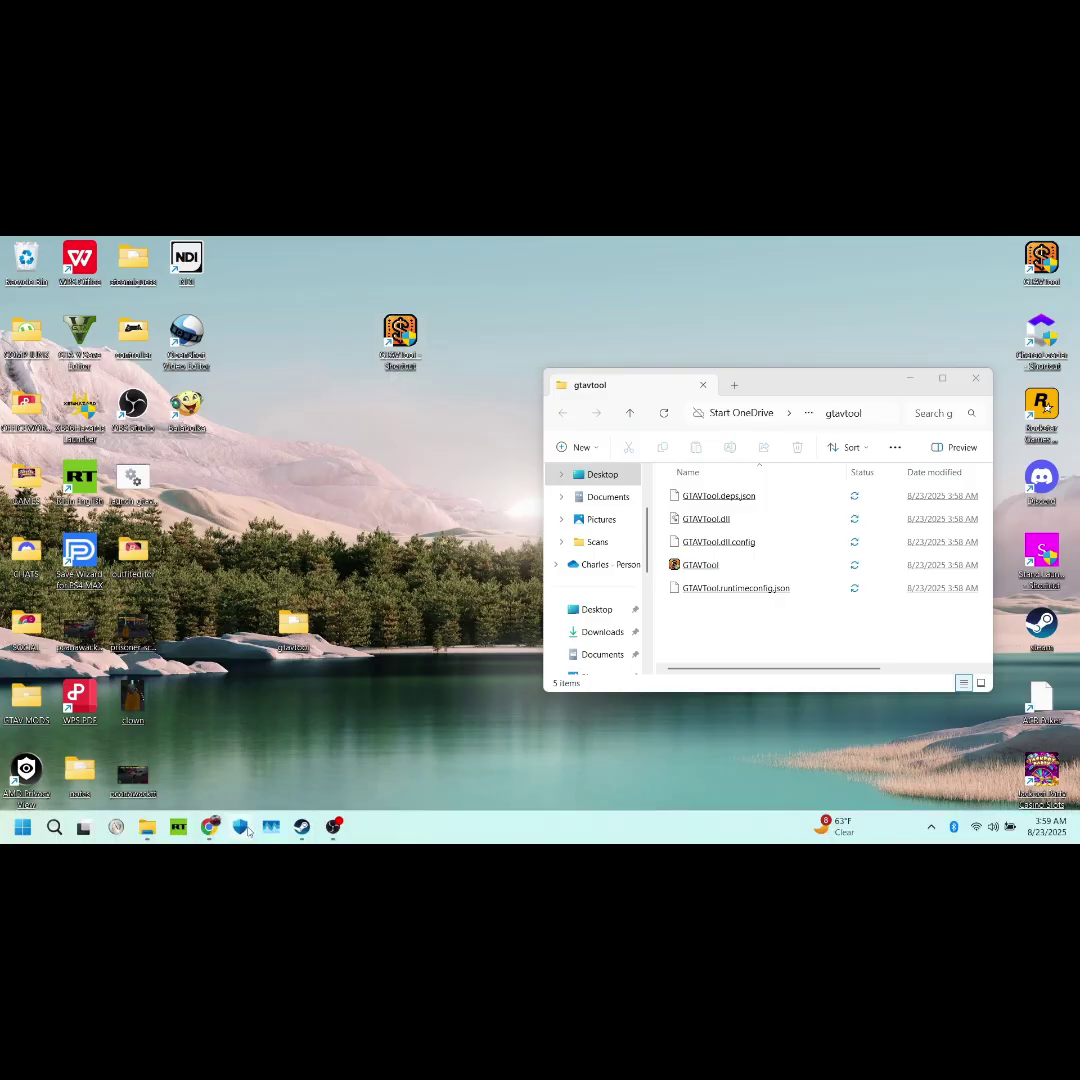
- Reopen Windows Security, turn real-time protection back on, and minimize the window
click(240, 825)
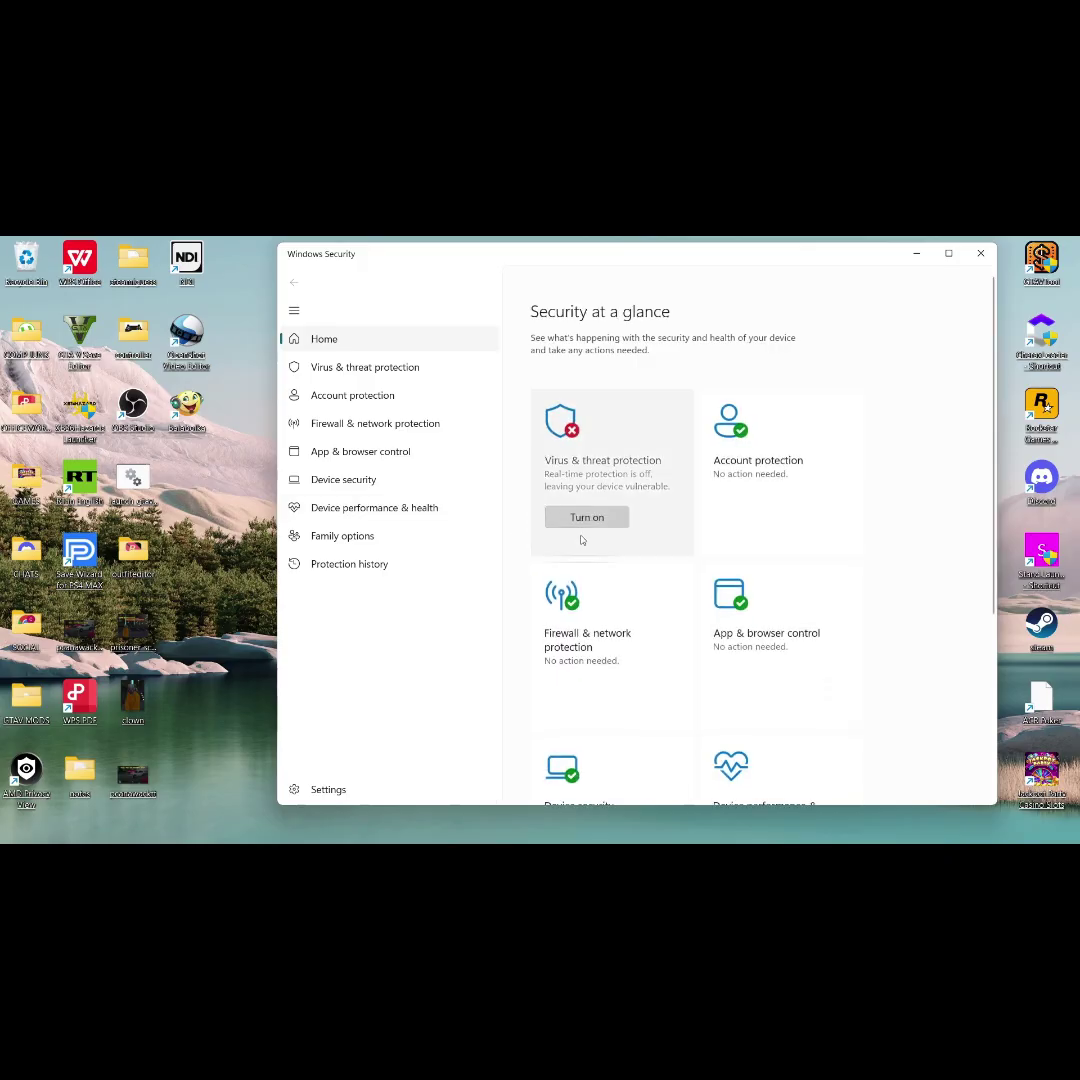
click(578, 518)
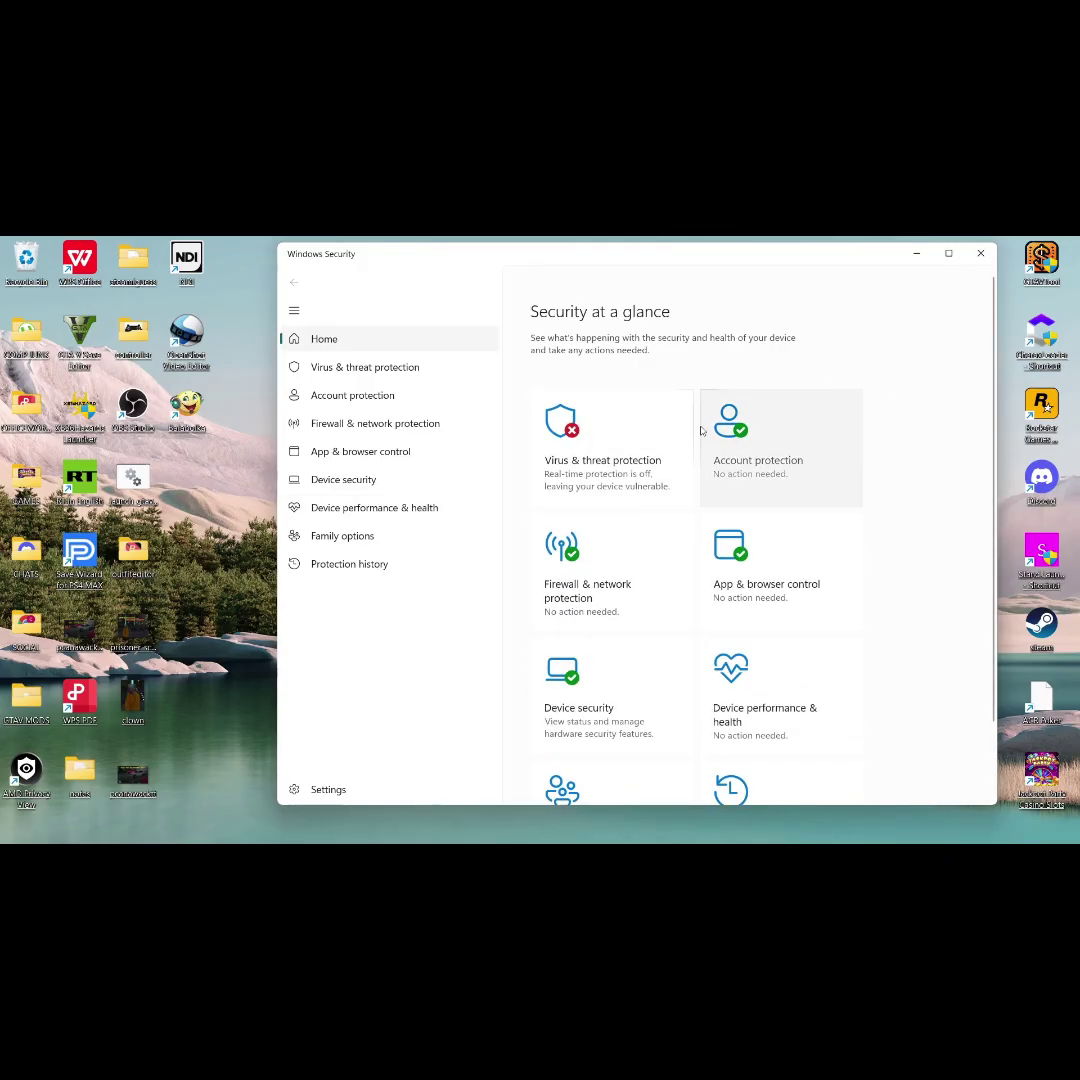
click(620, 482)
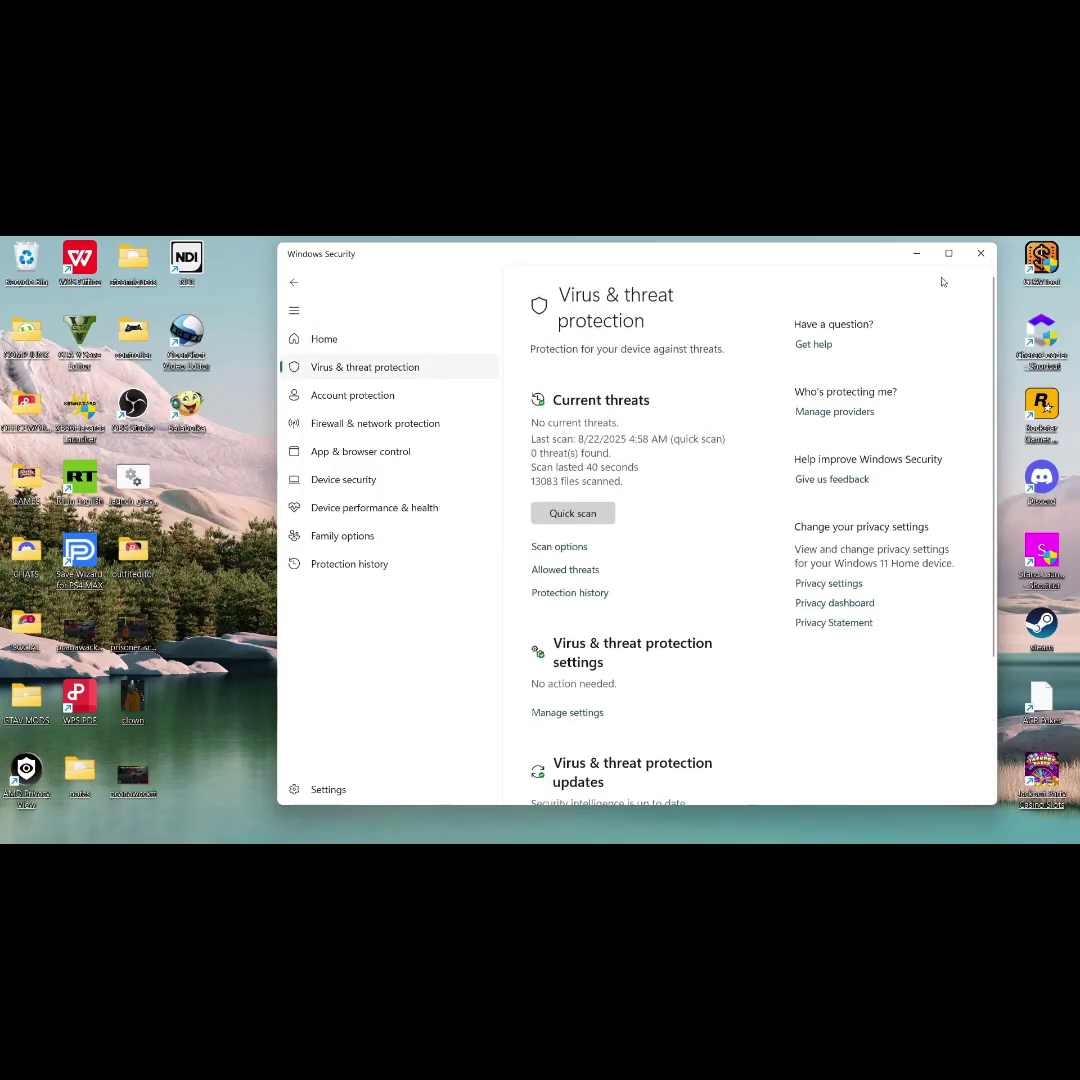
click(916, 253)
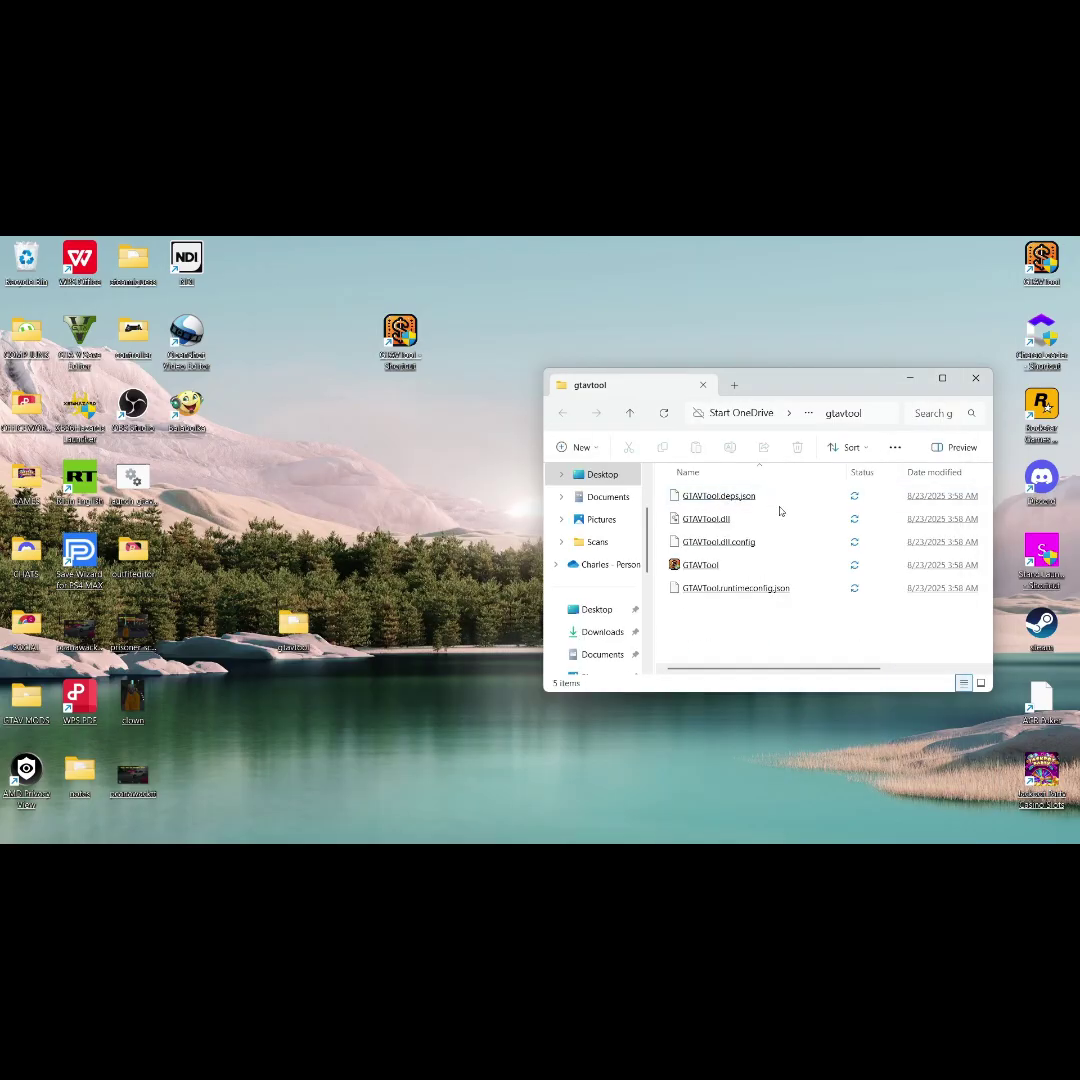
- Close the gtavtool folder window and run GTAVTool.exe anyway past the SmartScreen warning
click(975, 378)
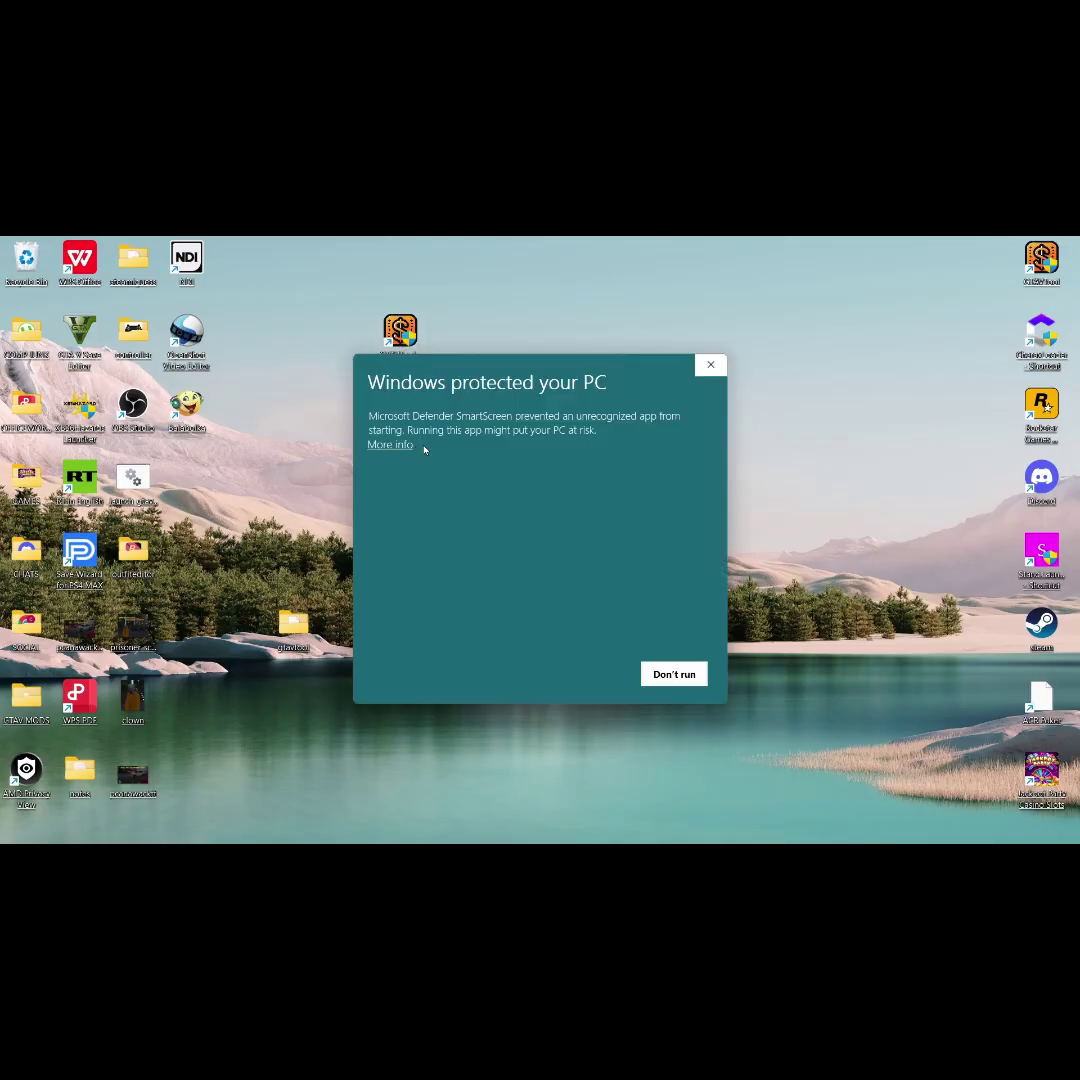
click(396, 446)
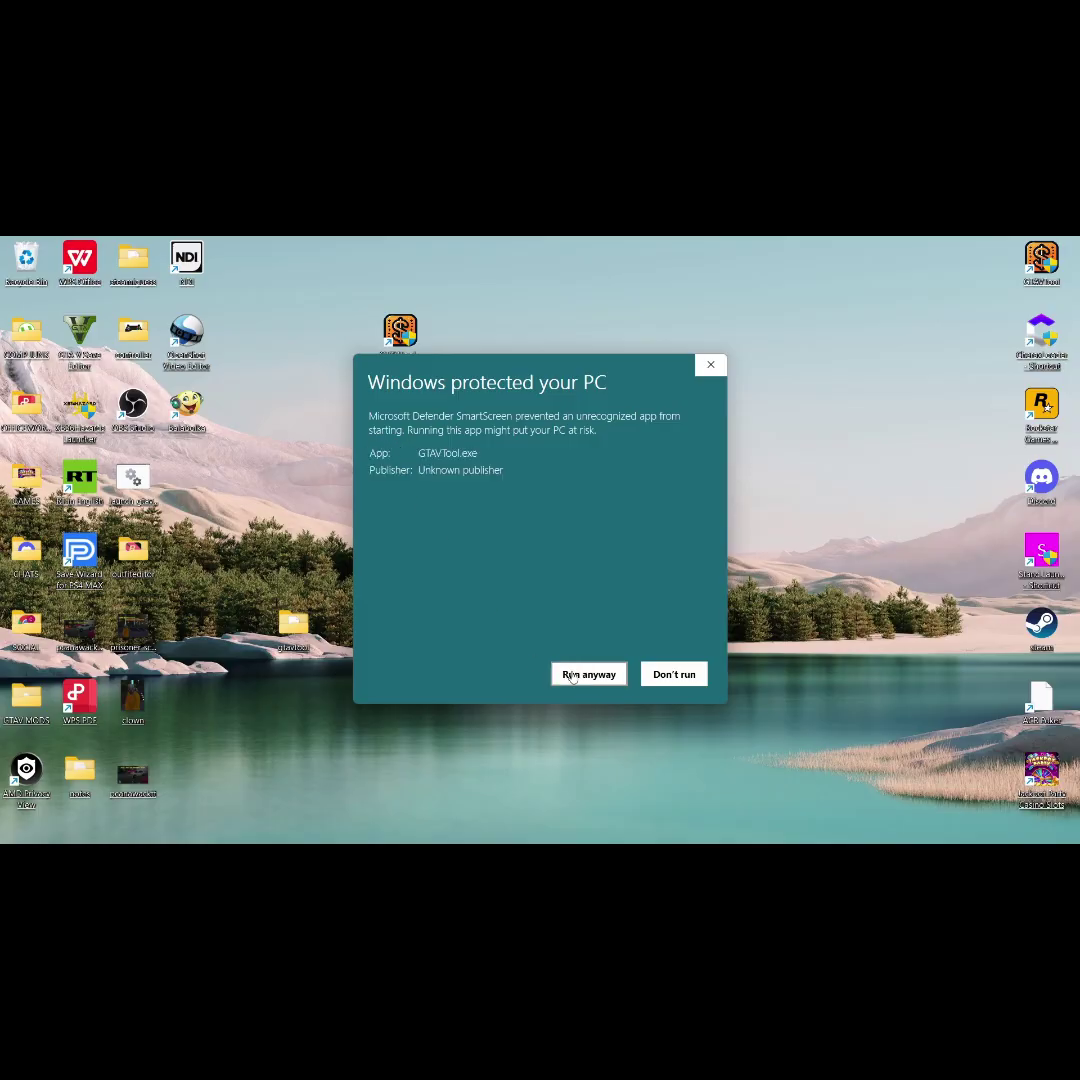
click(573, 677)
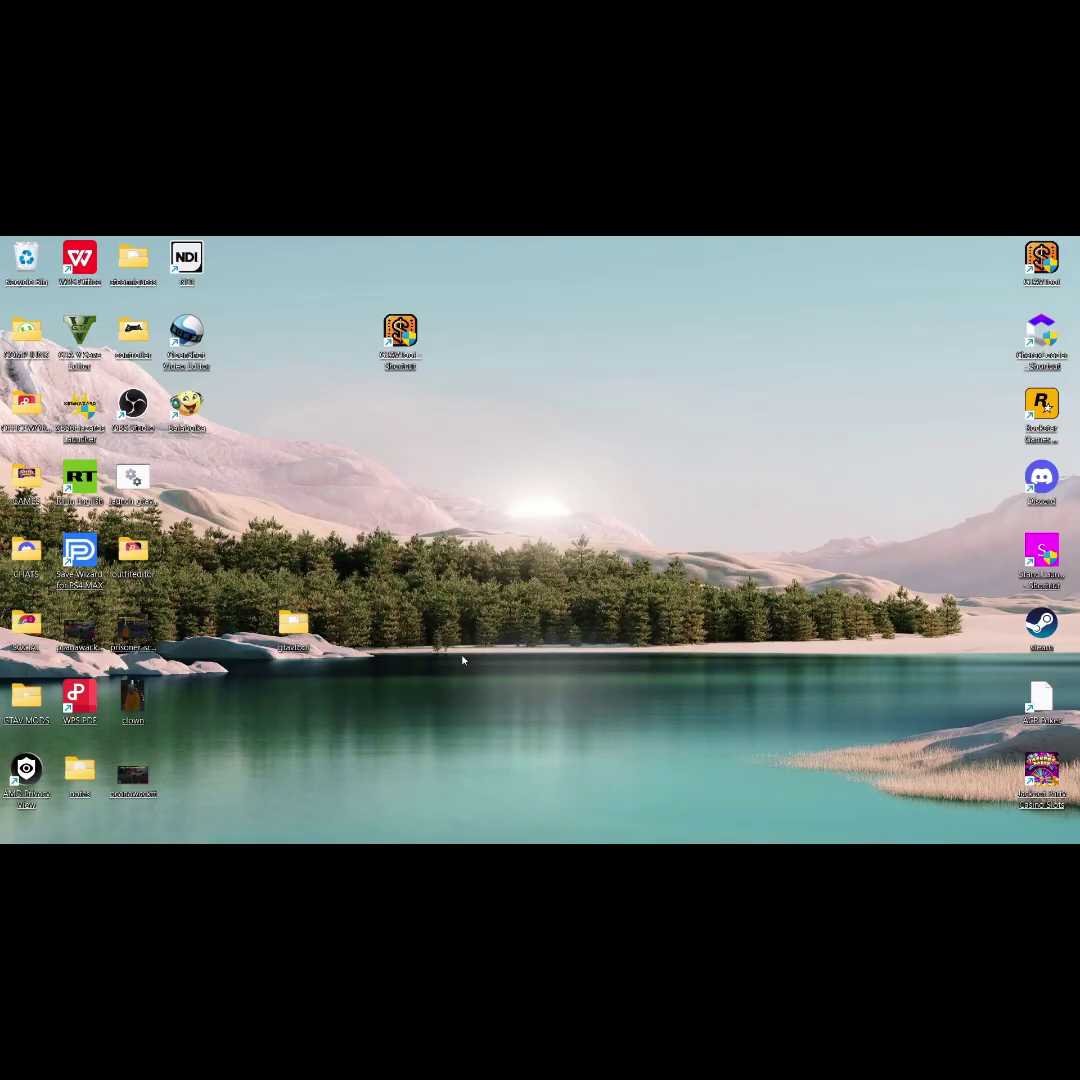